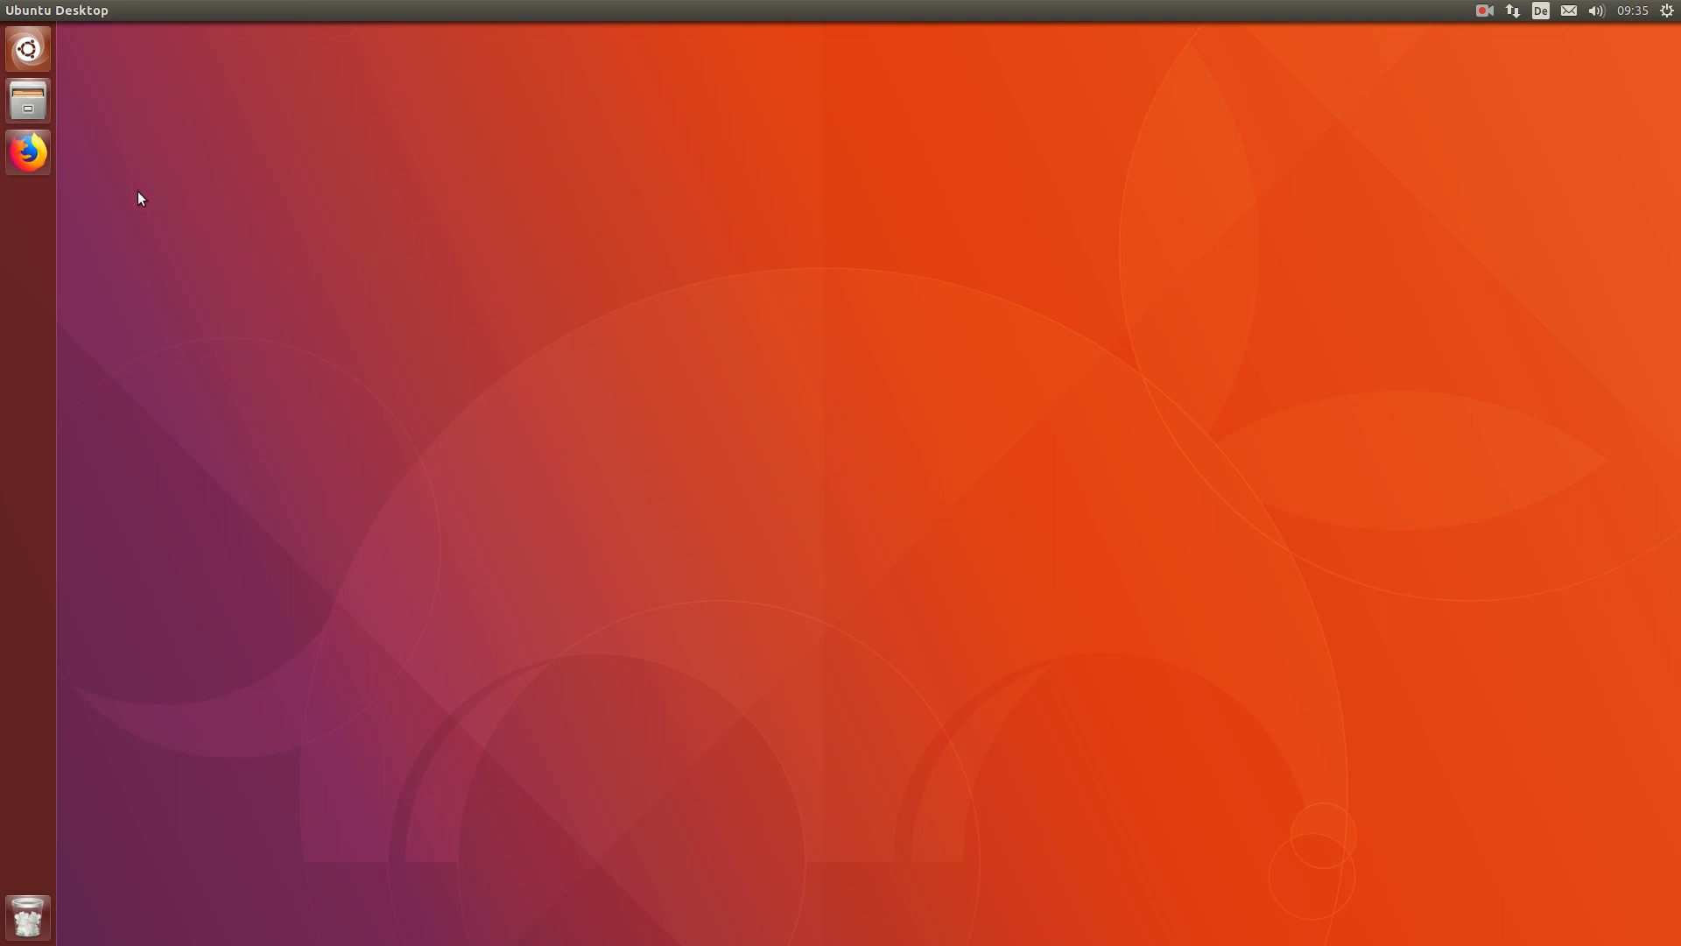
Step: Launch Firefox and load the github.com/qubiclite/qlri repository page
{"action": "left_click", "coordinate": [28, 152]}
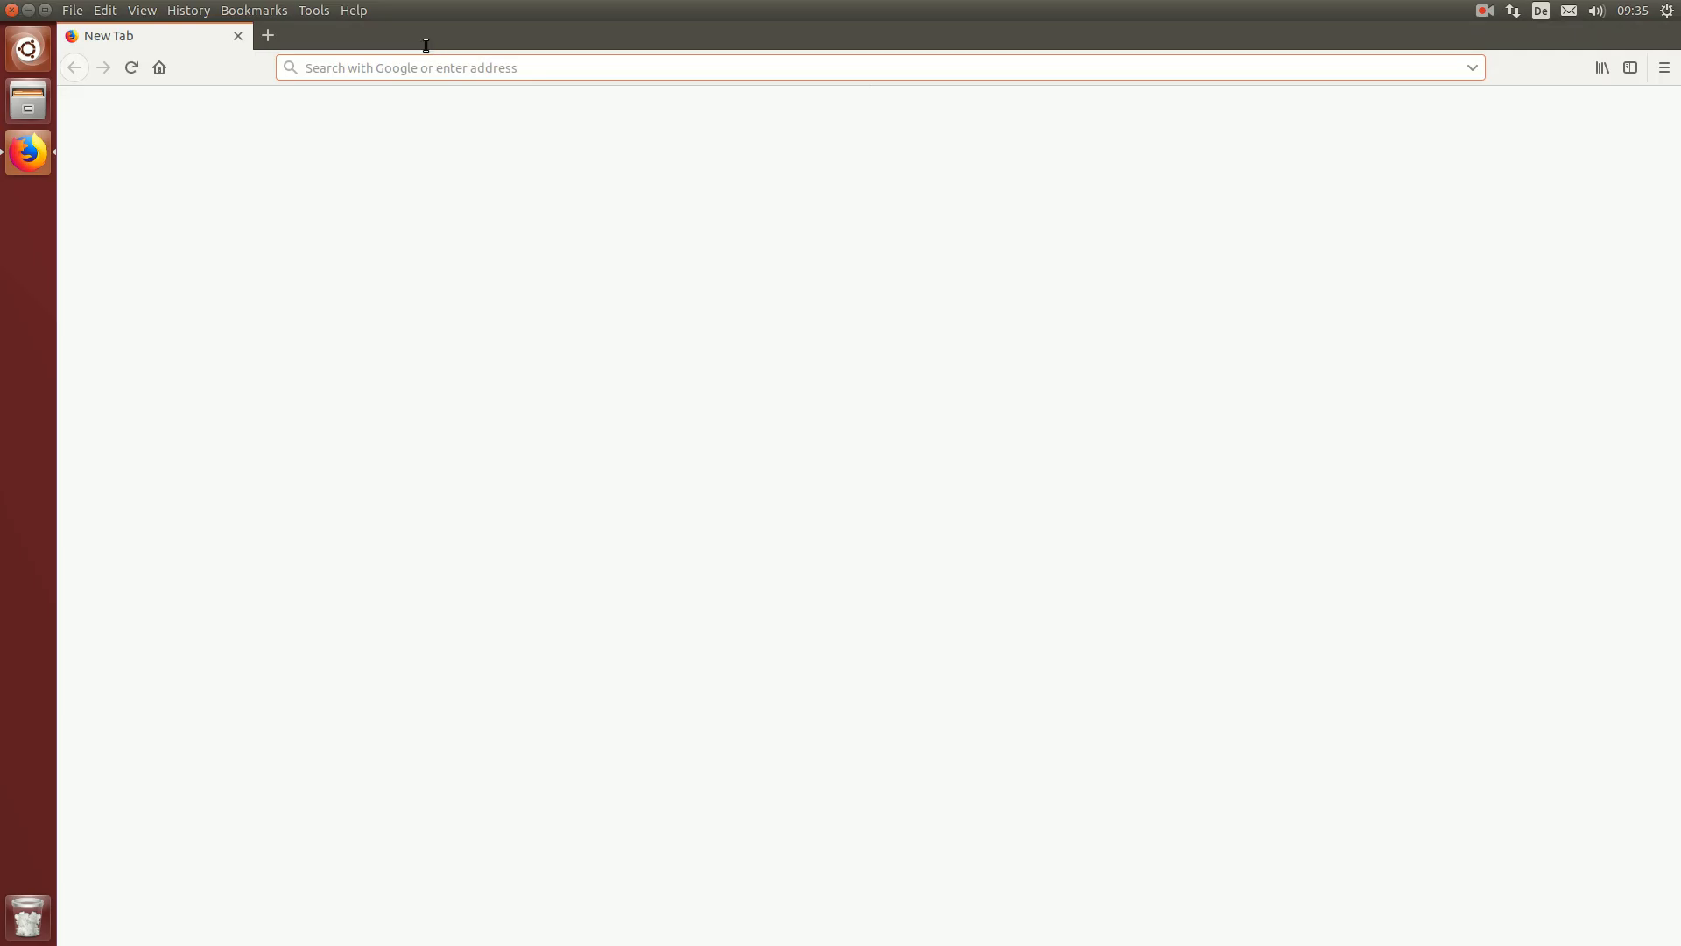
{"action": "left_click_drag", "start_coordinate": [428, 13], "coordinate": [705, 137]}
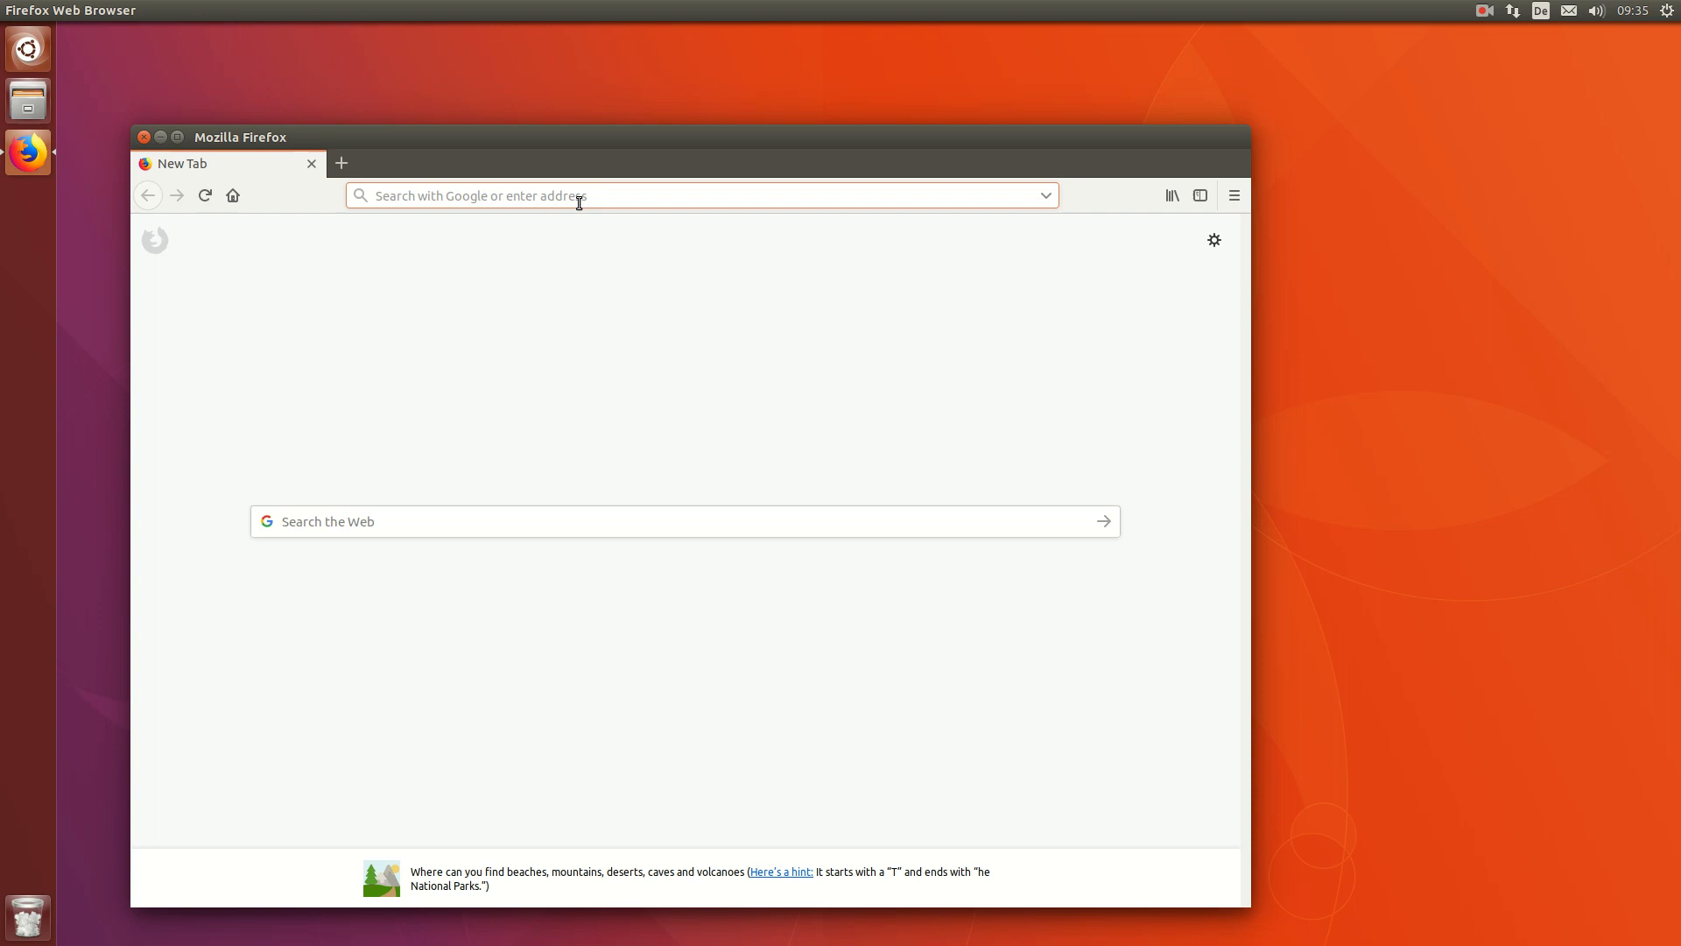
{"action": "type", "text": "https://github.com/&"}
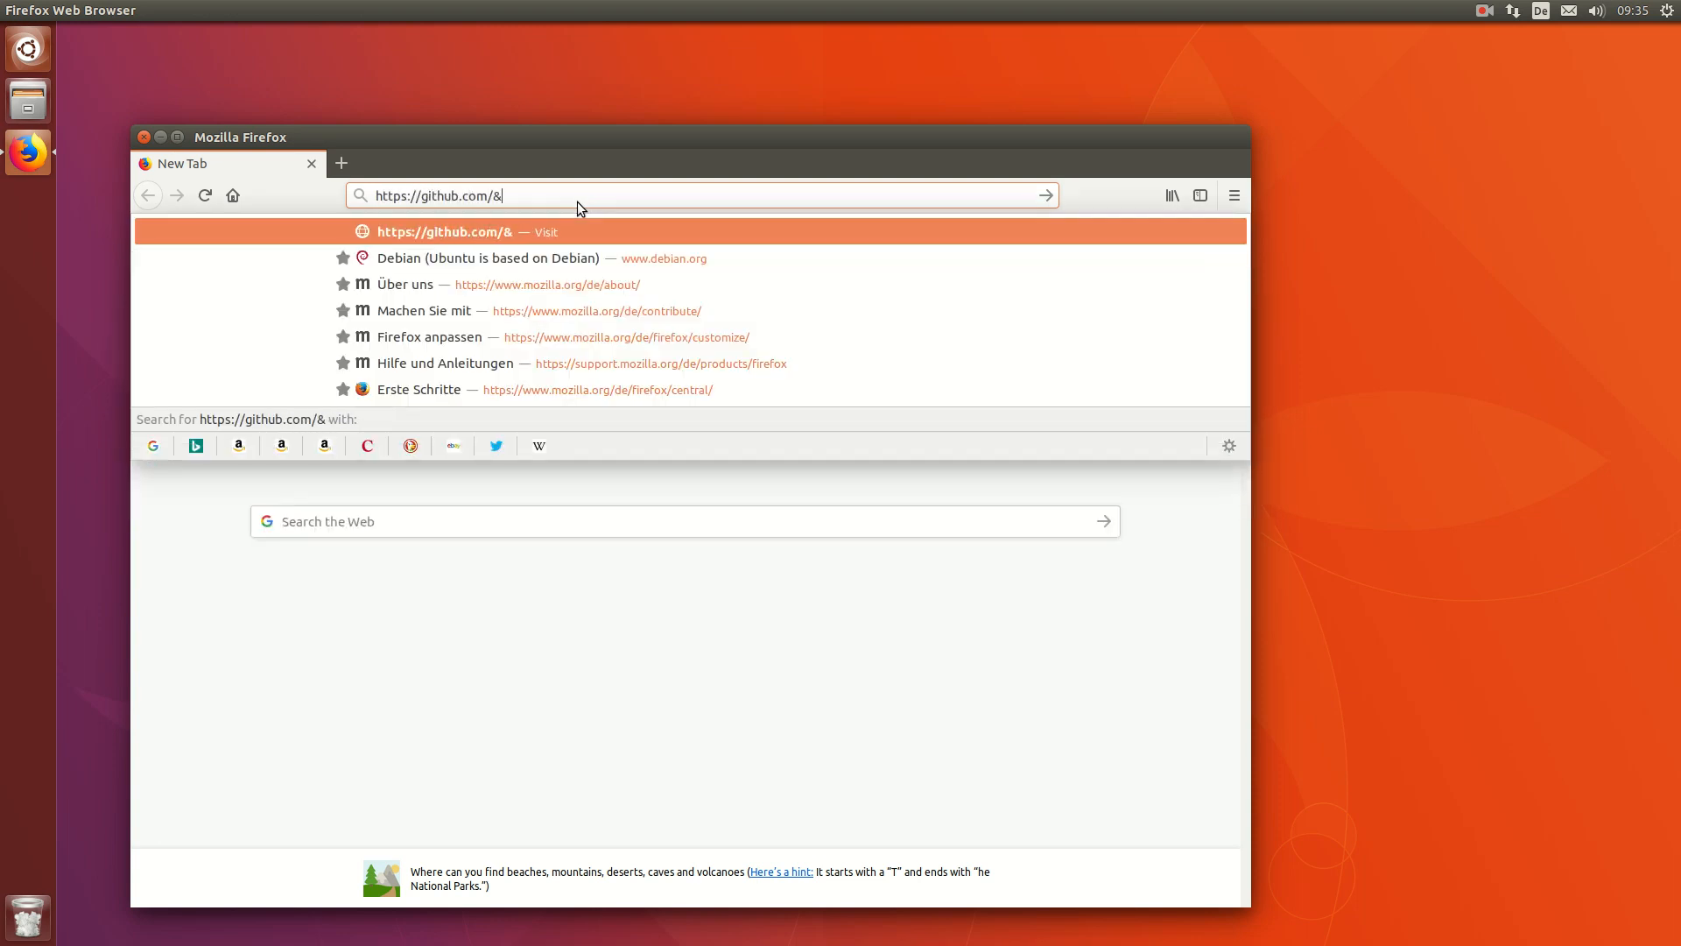
{"action": "key", "text": "BackSpace"}
{"action": "type", "text": "qubiclite/qlri"}
{"action": "key", "text": "Return"}
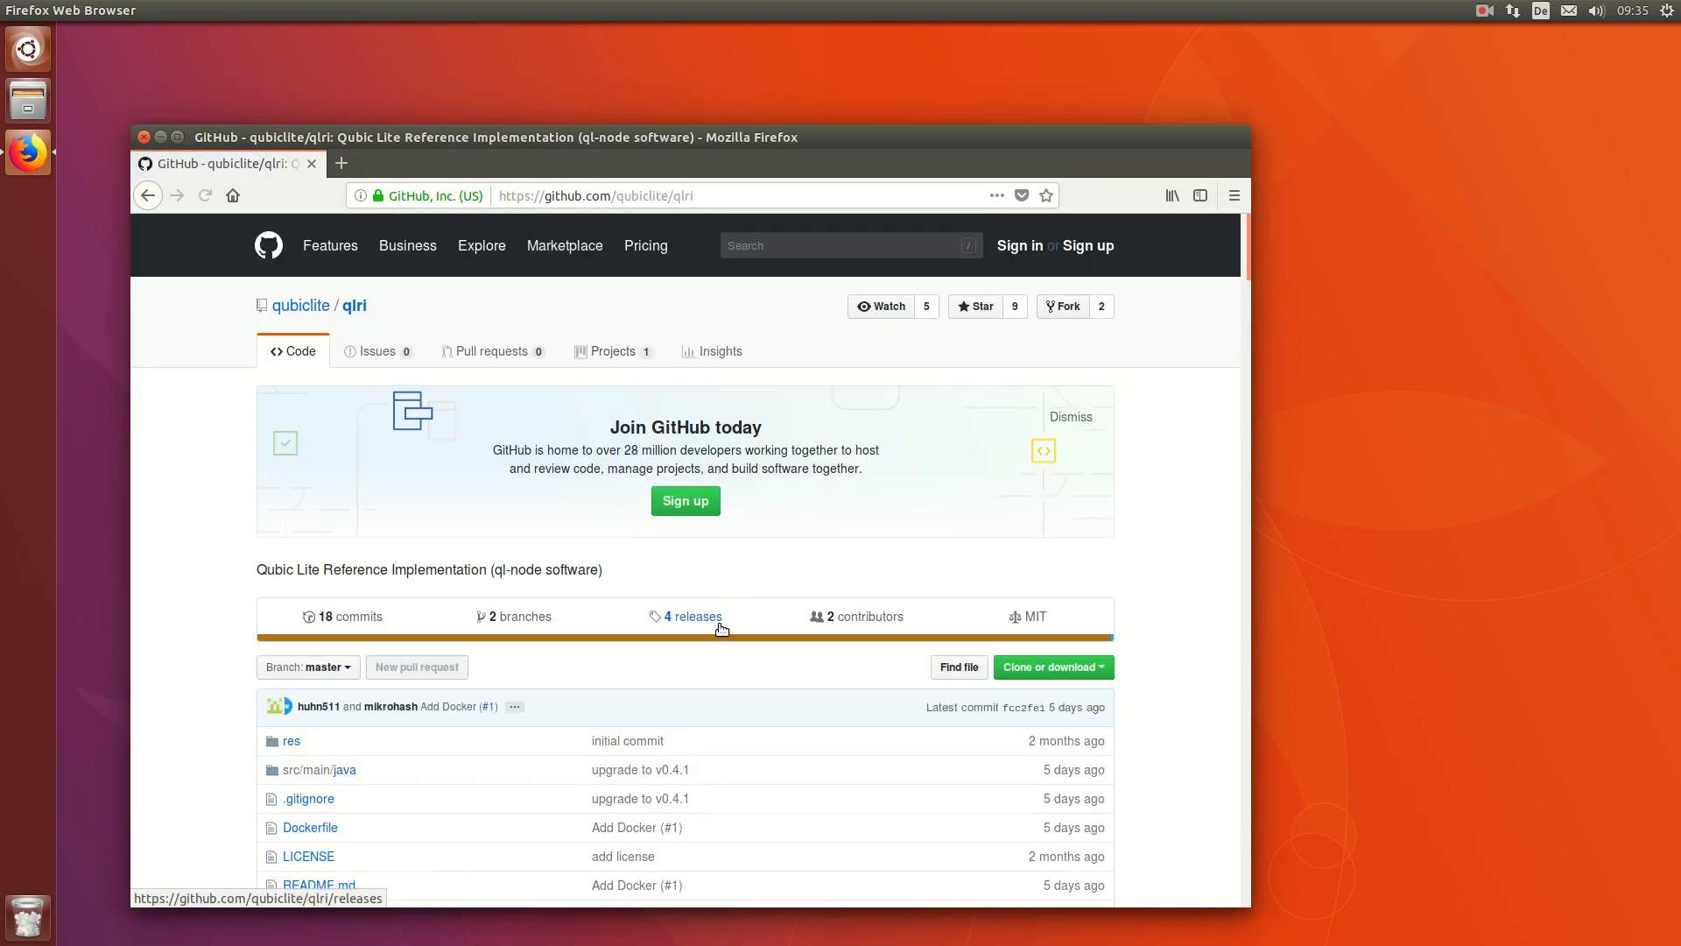
Step: Save qlri-0.4.1.jar from the releases page and drag it onto the desktop
{"action": "left_click", "coordinate": [690, 626]}
{"action": "scroll", "coordinate": [476, 604], "scroll_direction": "down", "scroll_amount": 1}
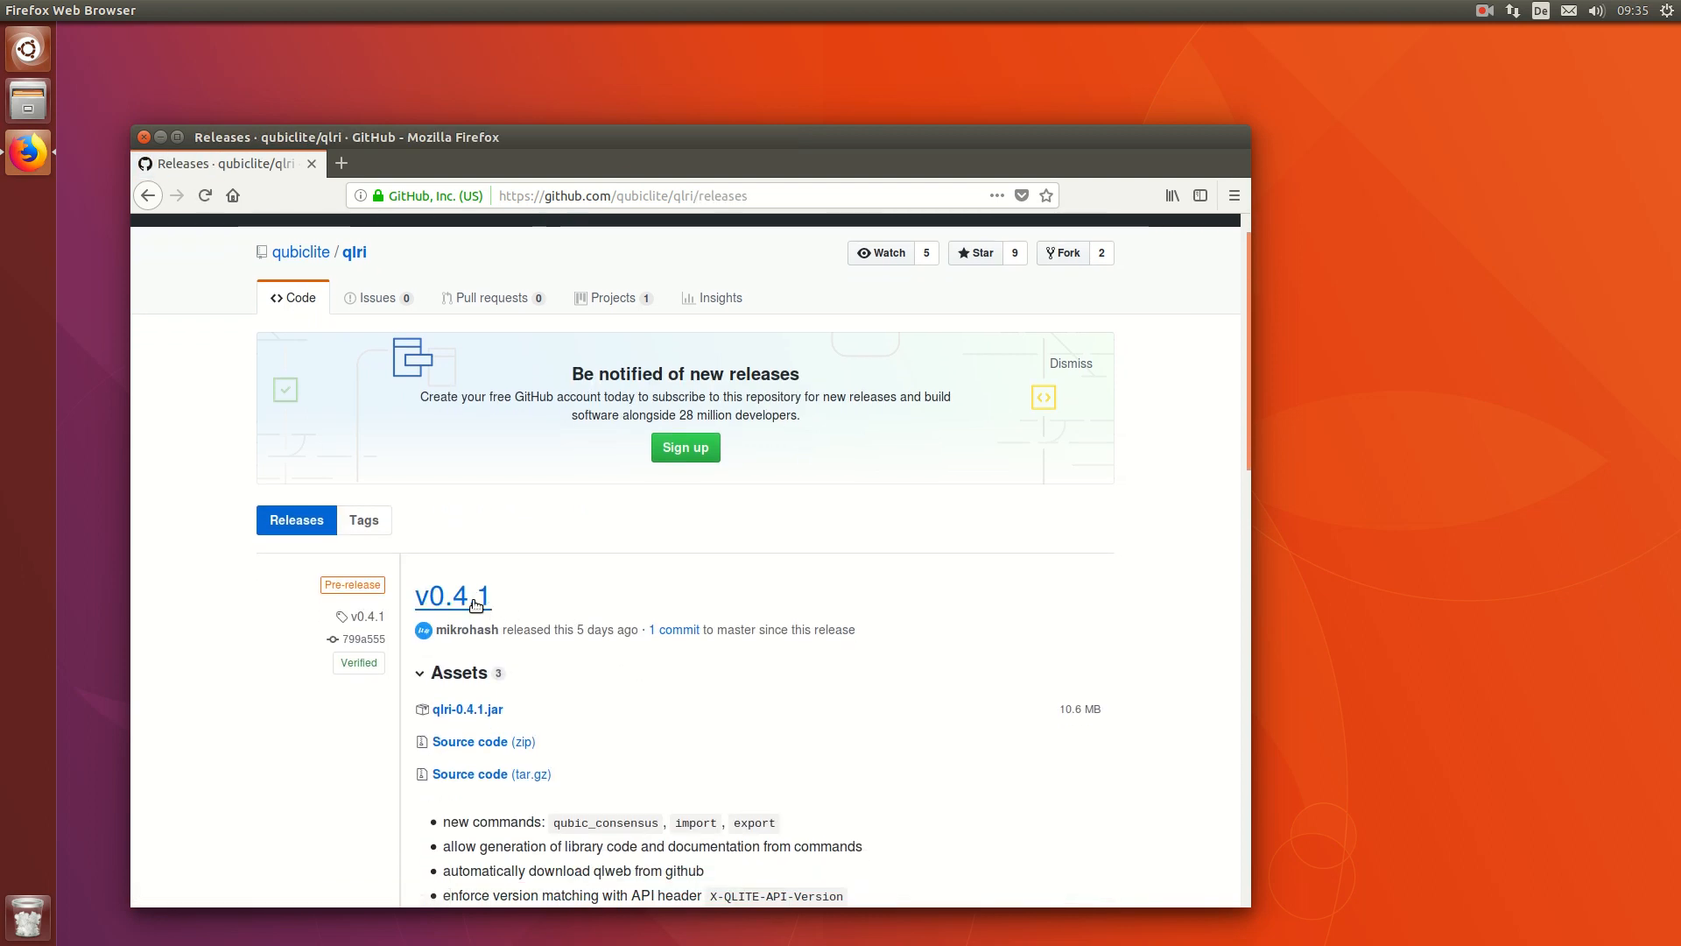
{"action": "left_click", "coordinate": [497, 711]}
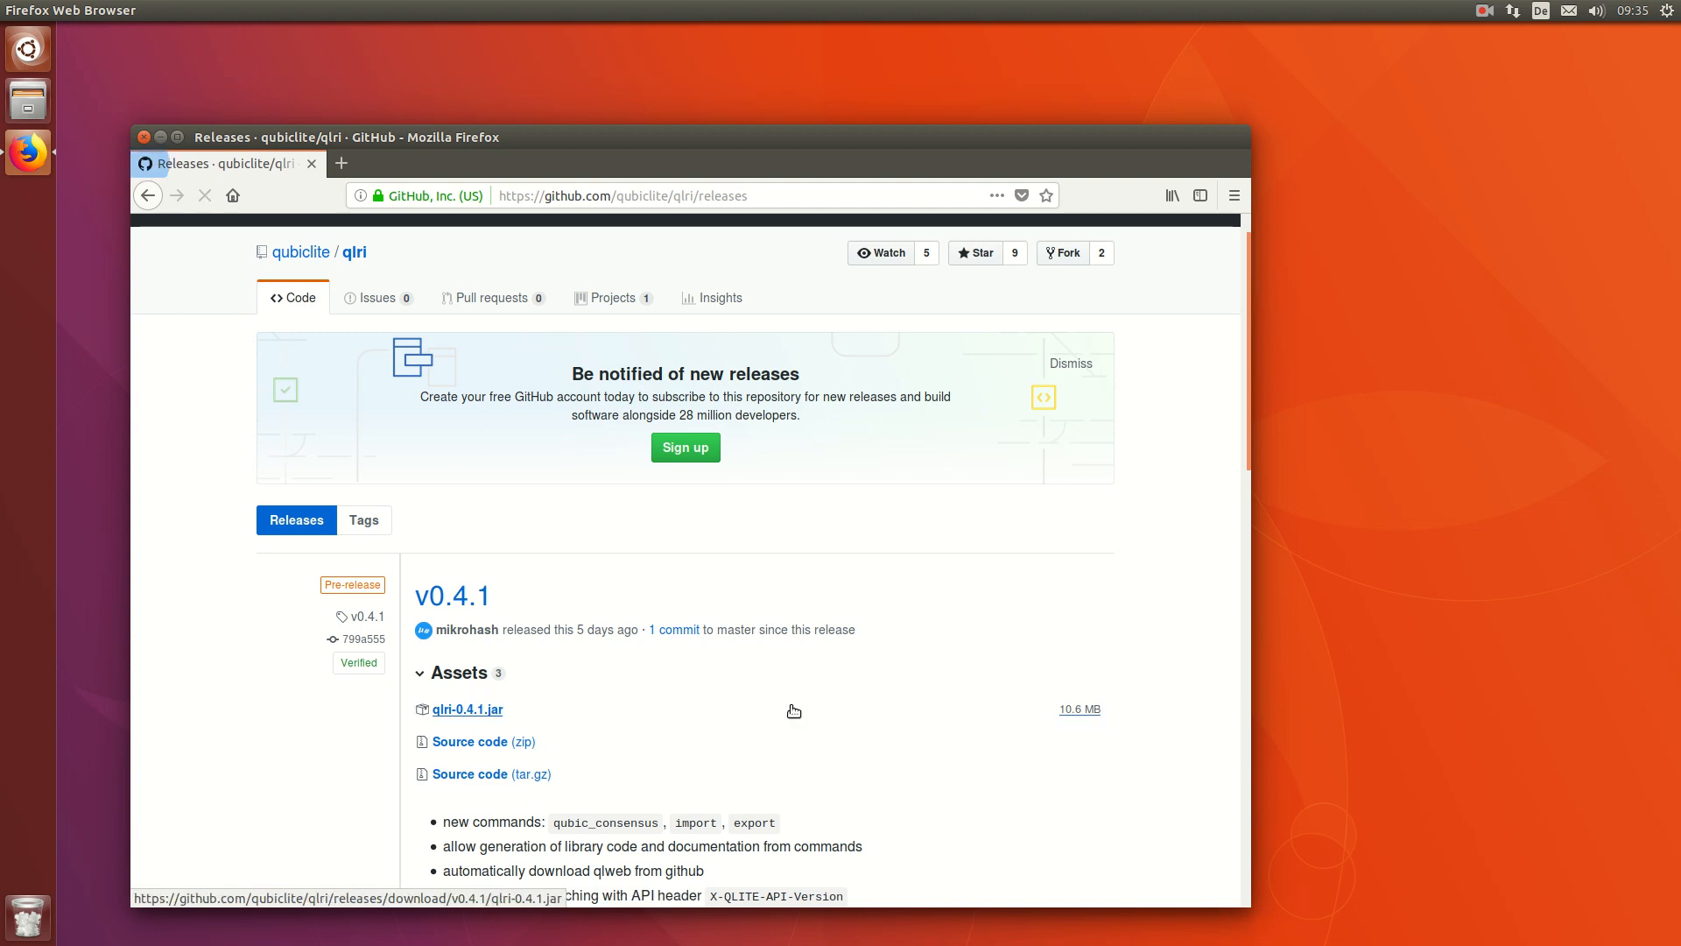
{"action": "left_click", "coordinate": [859, 608]}
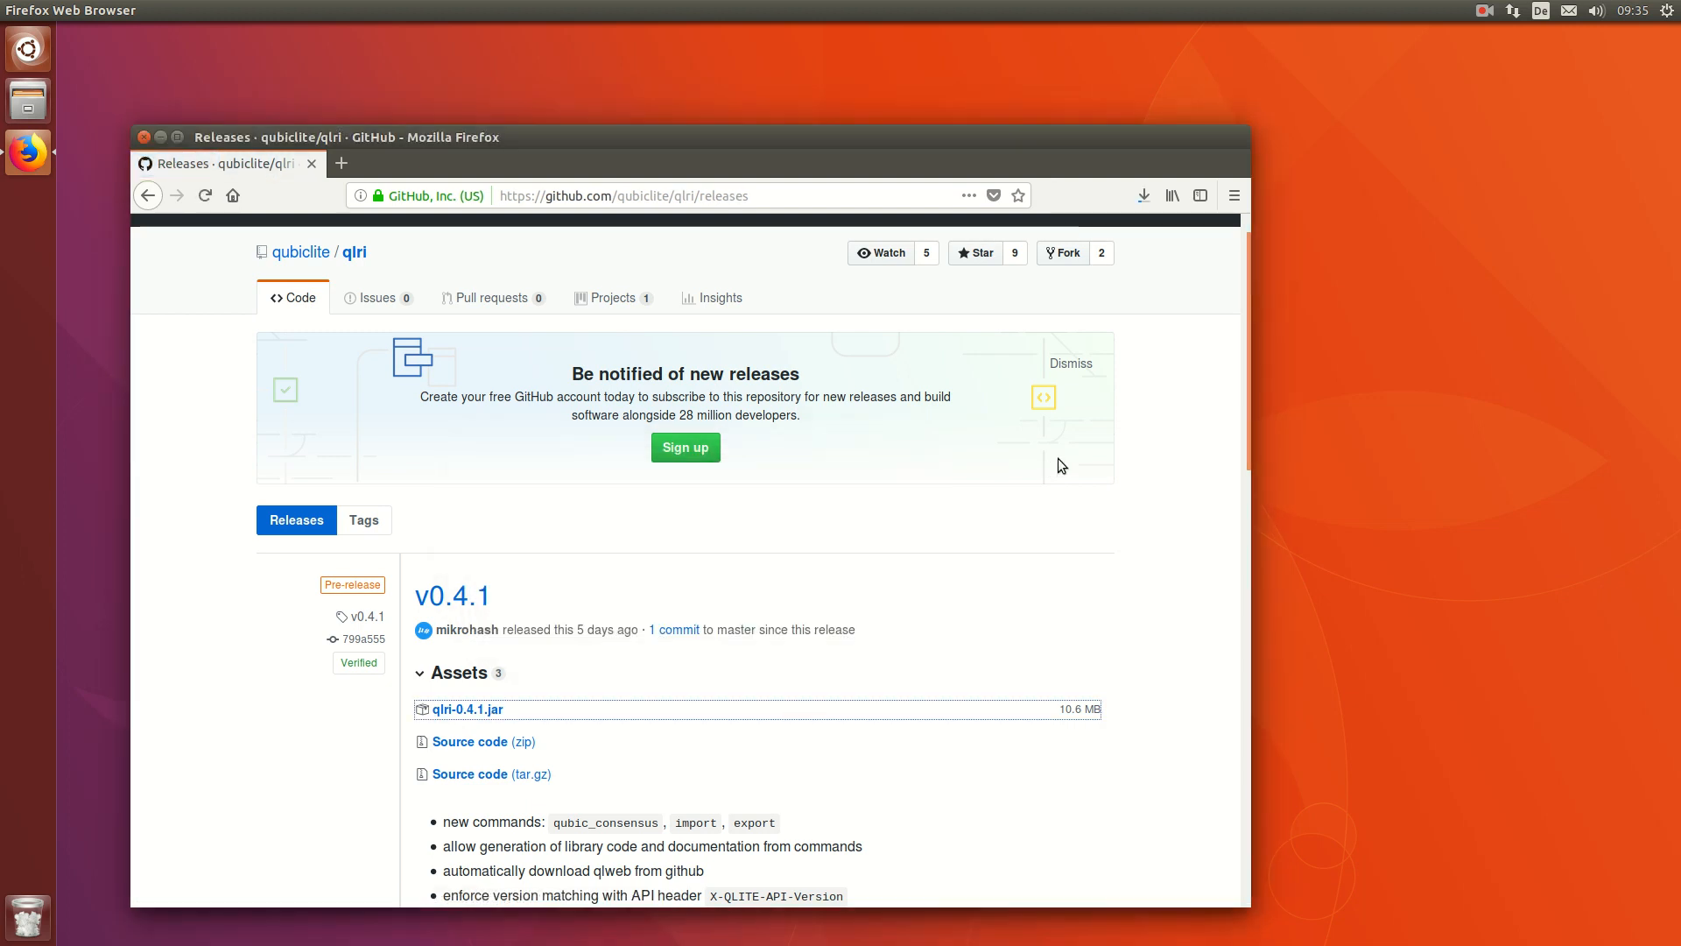
{"action": "left_click", "coordinate": [1143, 195]}
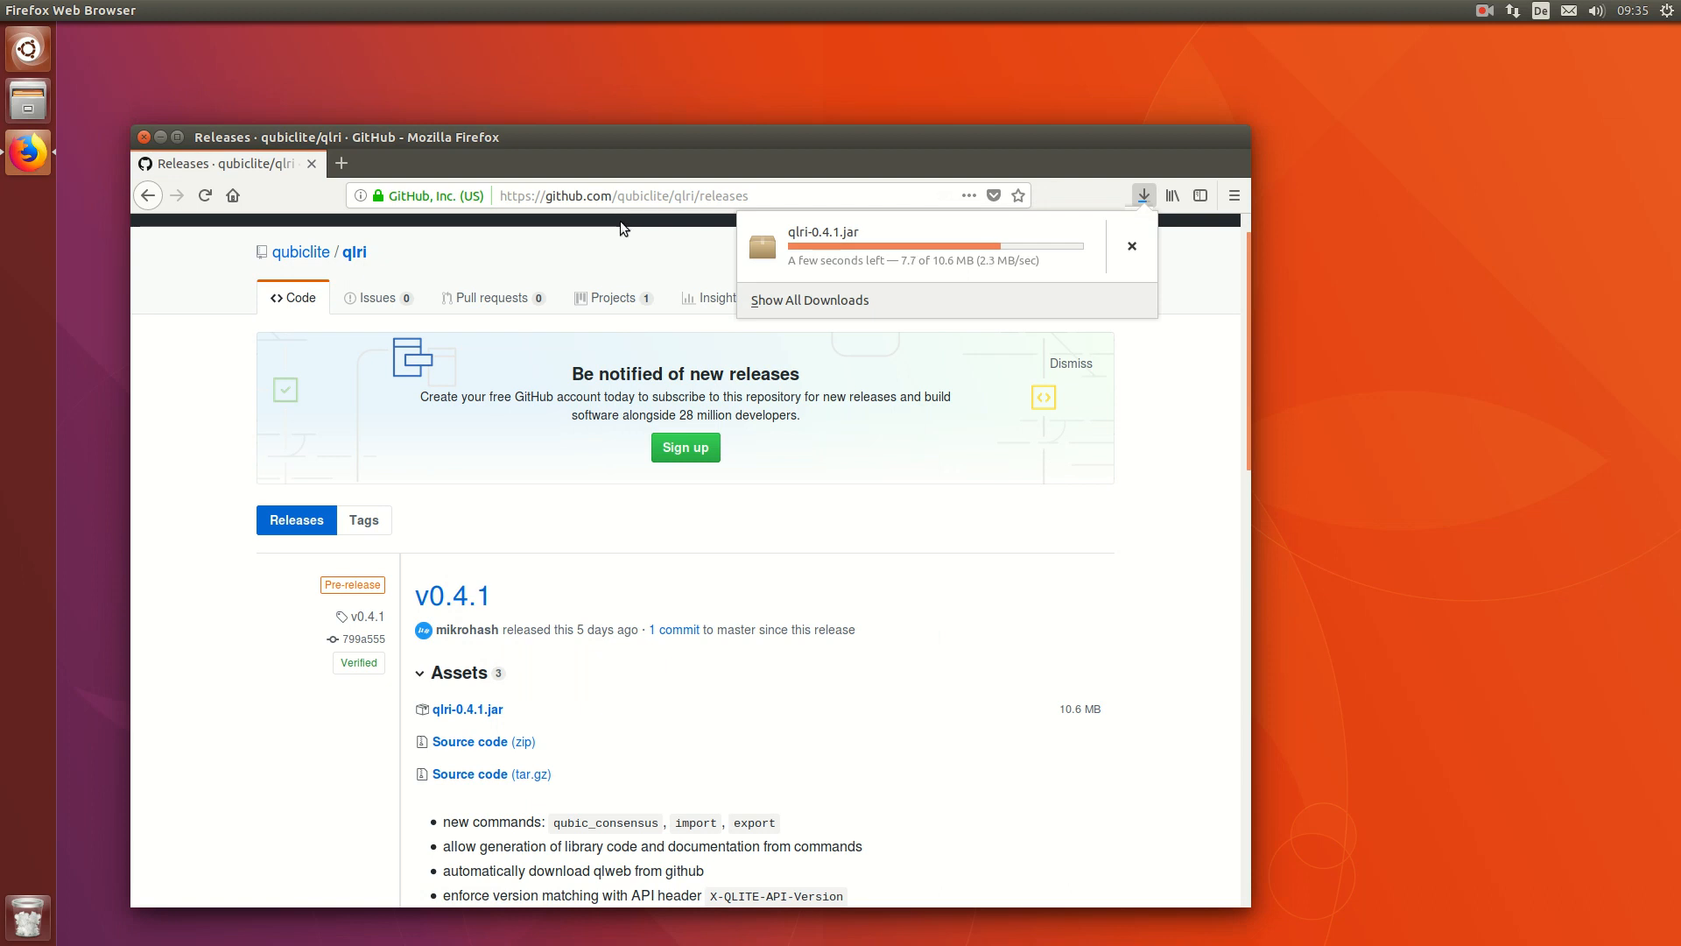
{"action": "left_click_drag", "start_coordinate": [965, 231], "coordinate": [313, 70]}
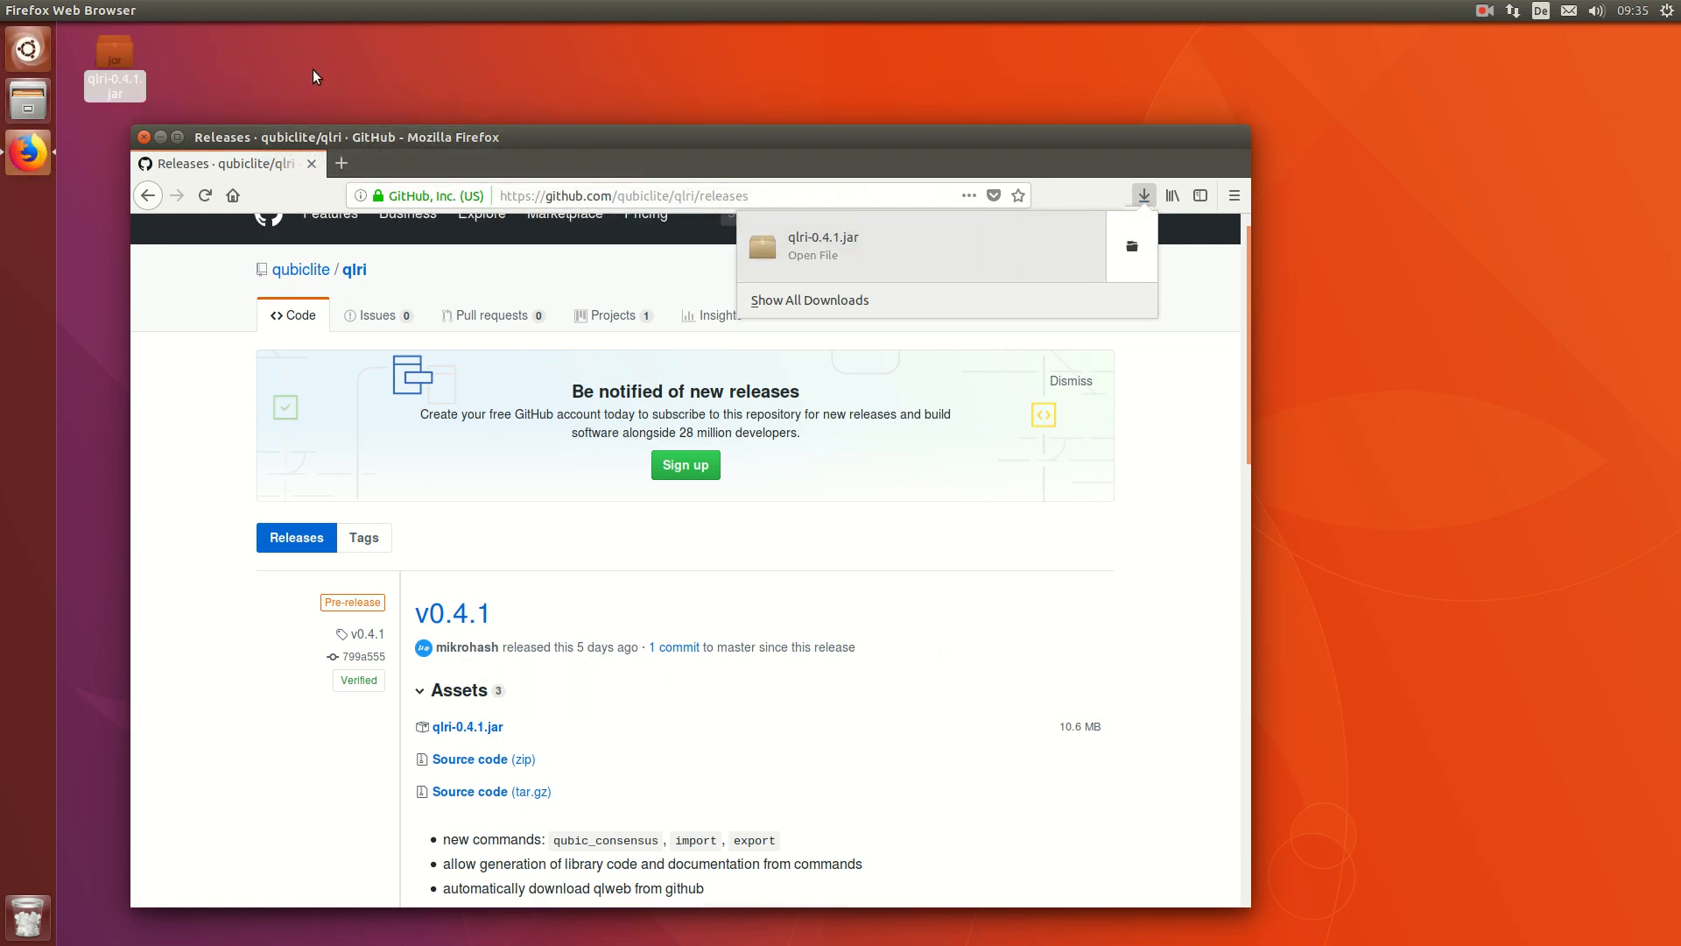
Step: Close Firefox and open a Terminal from the desktop's context menu
{"action": "left_click", "coordinate": [145, 138]}
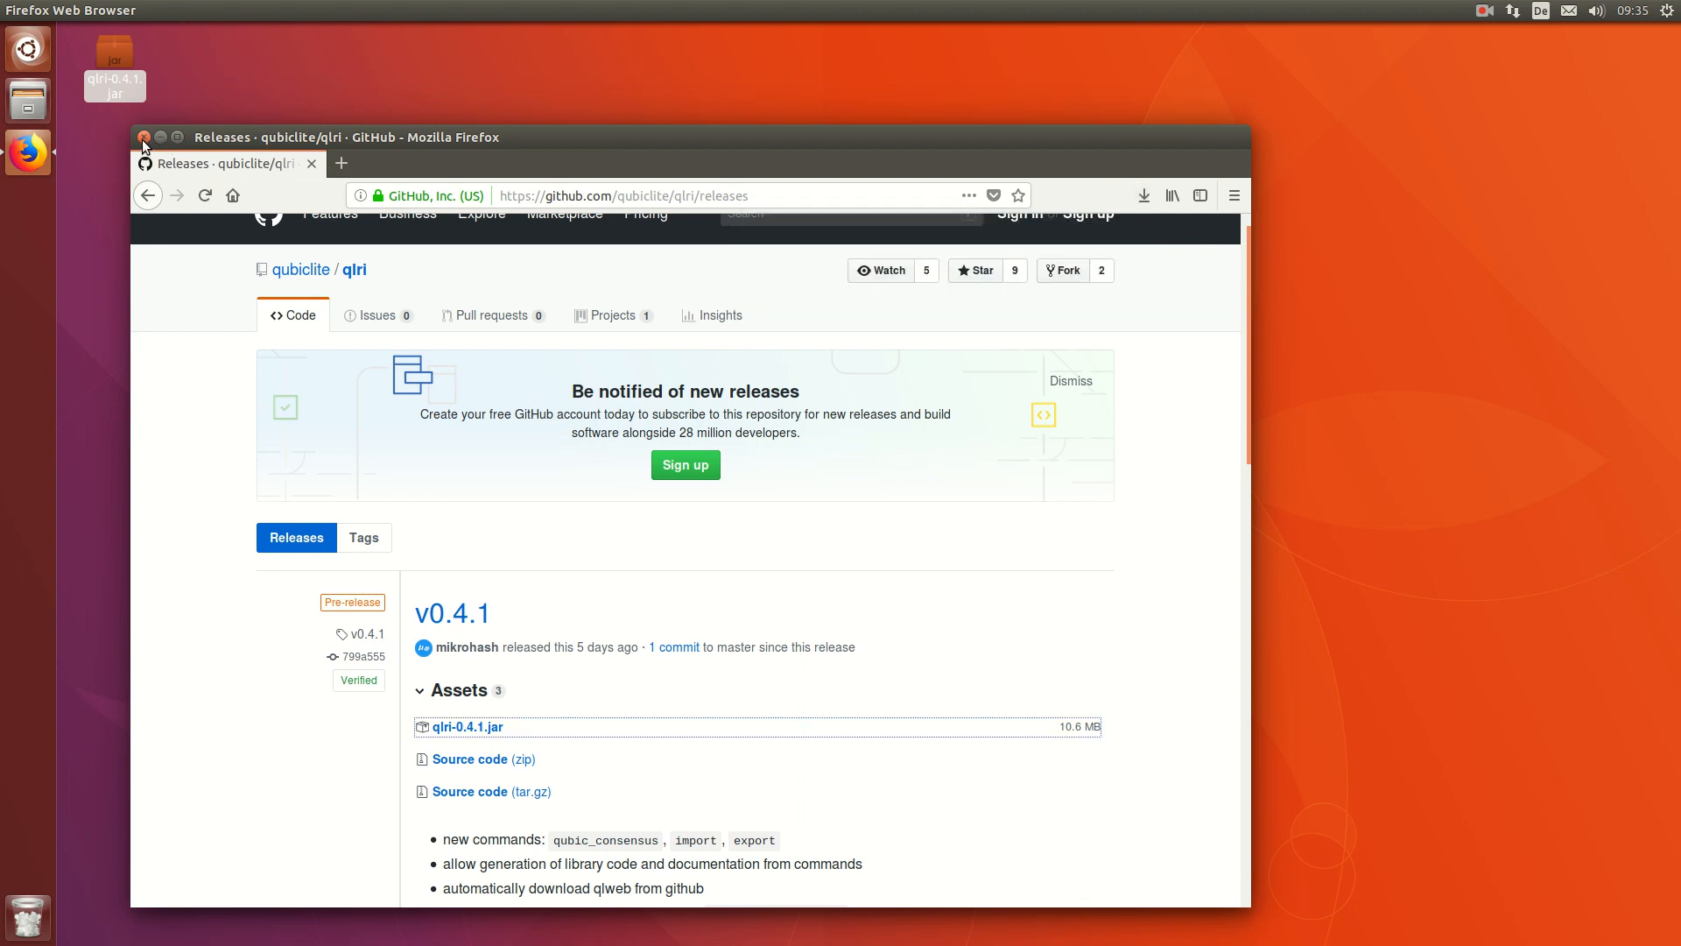
{"action": "left_click", "coordinate": [143, 139]}
{"action": "right_click", "coordinate": [207, 167]}
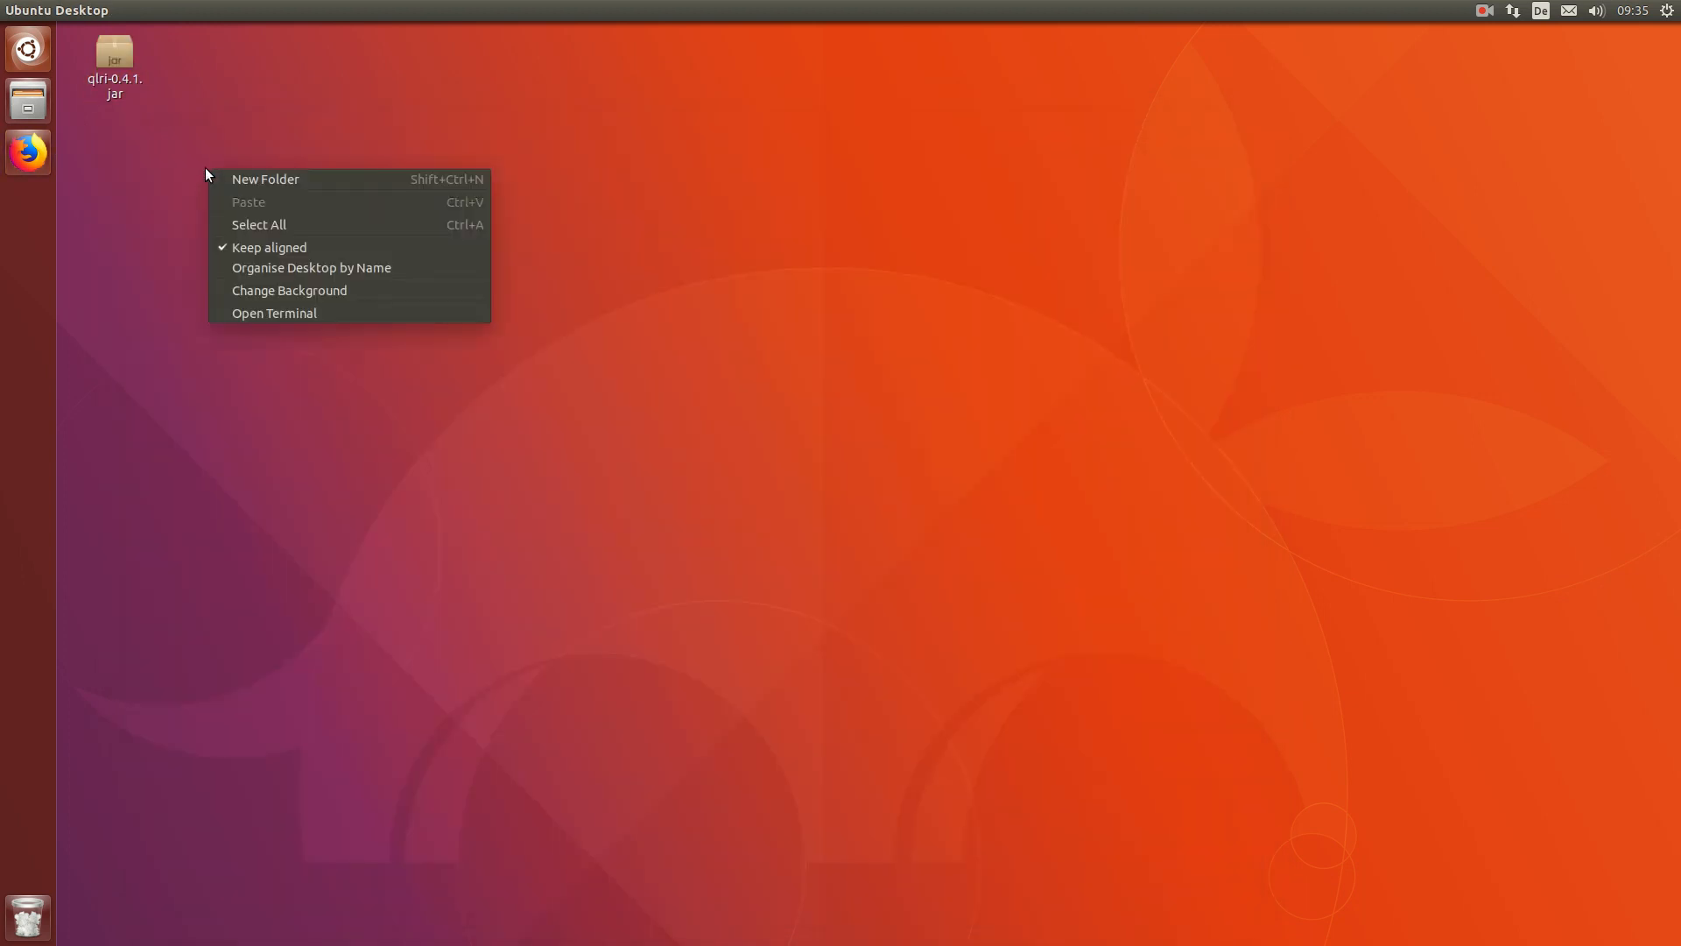
{"action": "left_click", "coordinate": [271, 308]}
{"action": "left_click_drag", "start_coordinate": [300, 44], "coordinate": [709, 181]}
Step: Run cd Desktop/ then java -jar qlri-0.4.1.jar -api to start the node
{"action": "type", "text": "cd De"}
{"action": "key", "text": "Tab"}
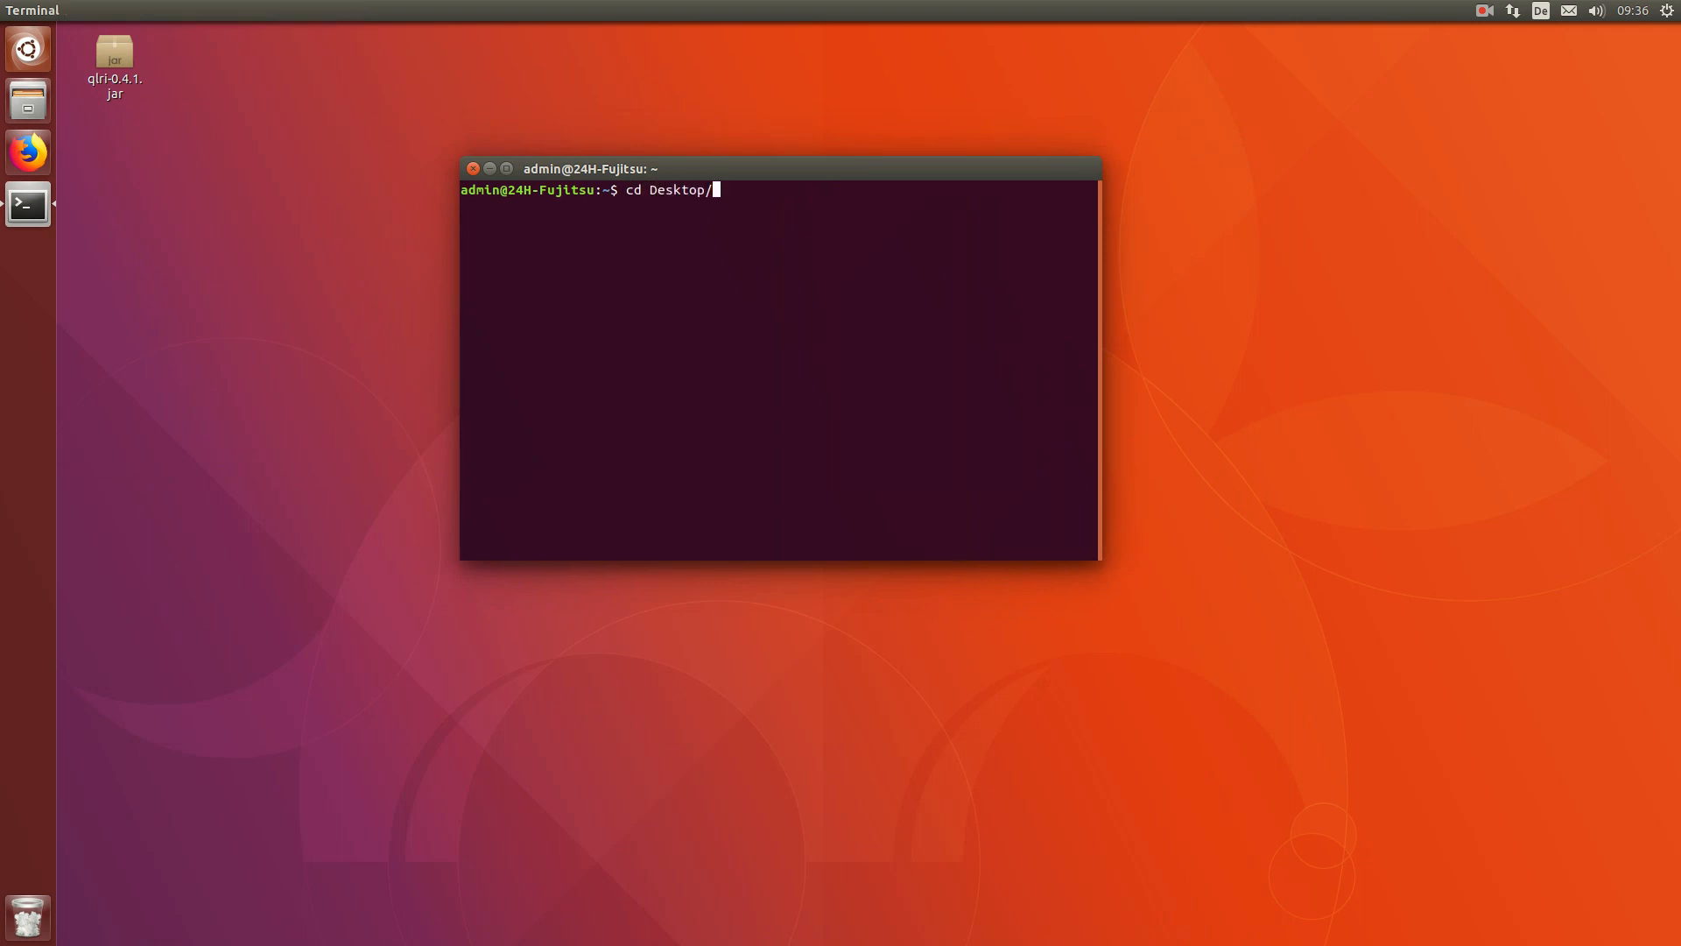
{"action": "key", "text": "Return"}
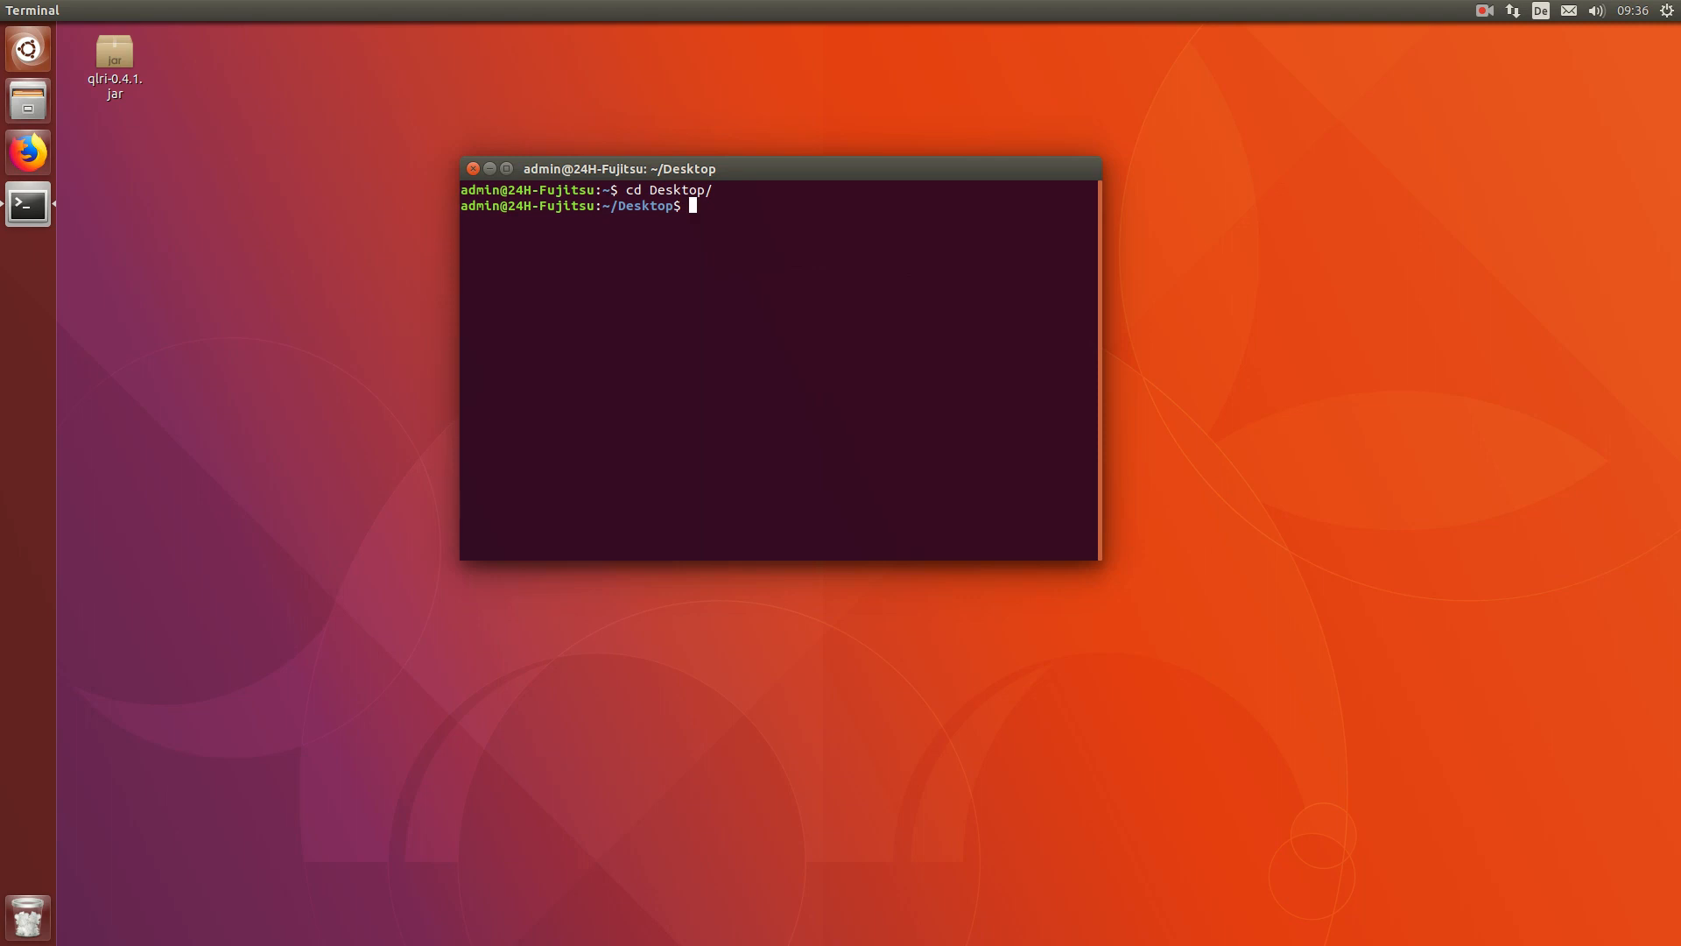
{"action": "type", "text": "java -jar ql"}
{"action": "key", "text": "Tab"}
{"action": "type", "text": "-api"}
{"action": "key", "text": "Return"}
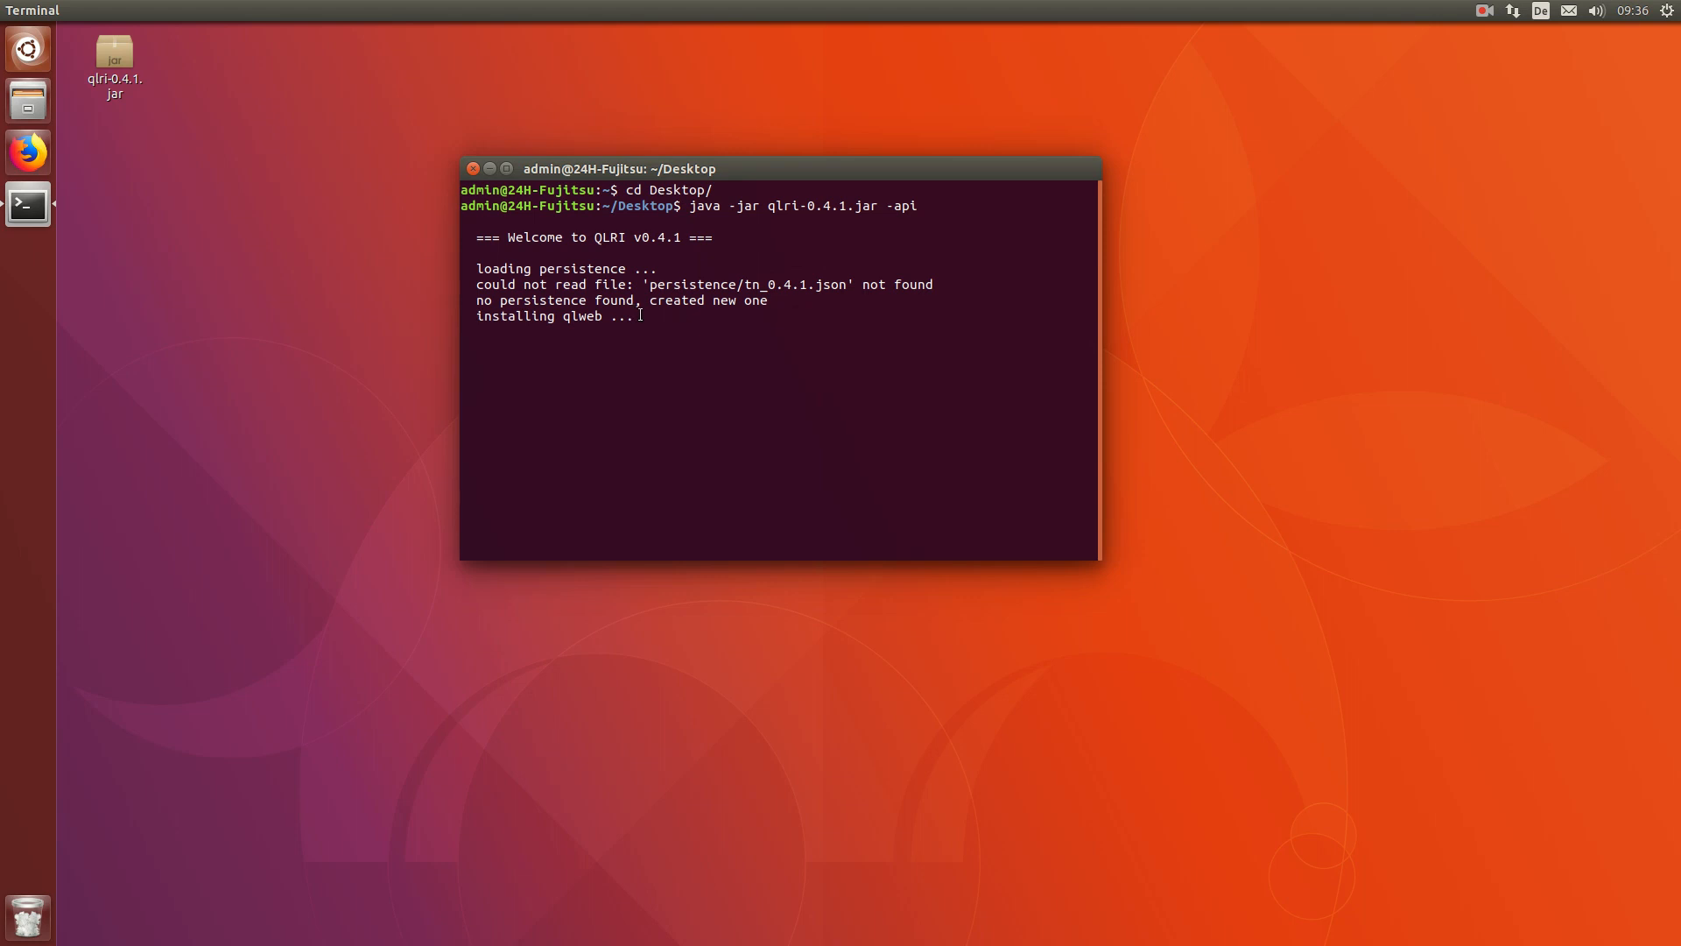
Step: Copy the qlweb address 127.0.1.1:17733/index.html from the terminal output
{"action": "double_click", "coordinate": [564, 316]}
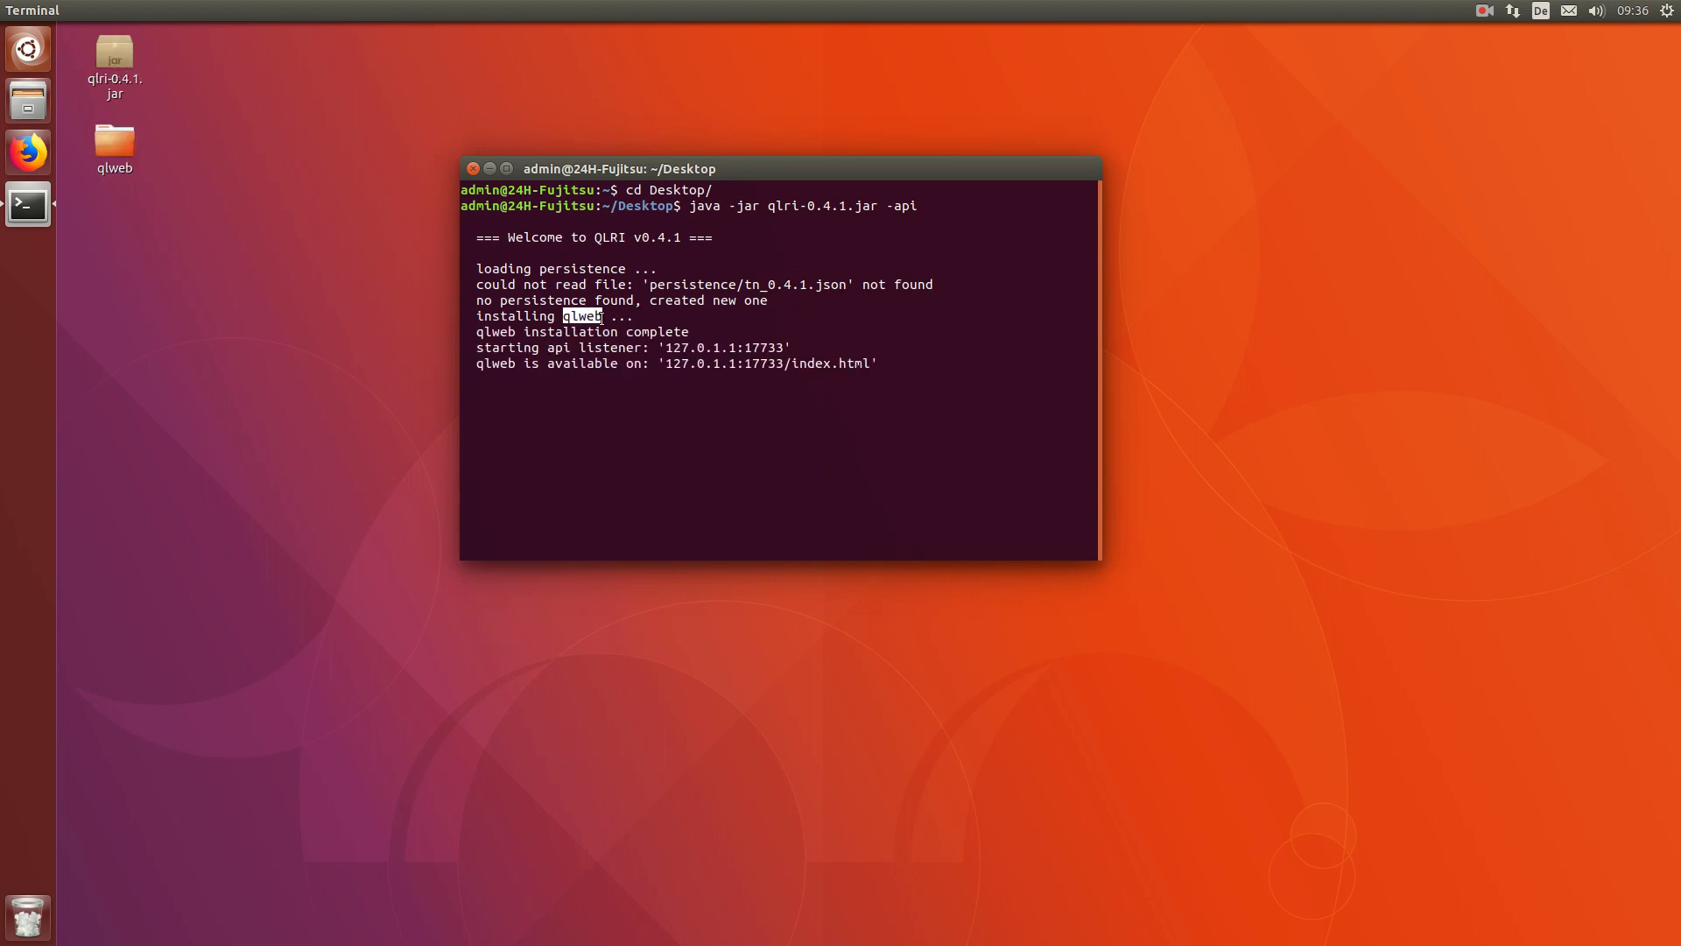
{"action": "left_click_drag", "start_coordinate": [663, 362], "coordinate": [869, 363]}
{"action": "right_click", "coordinate": [847, 376]}
{"action": "left_click", "coordinate": [880, 400]}
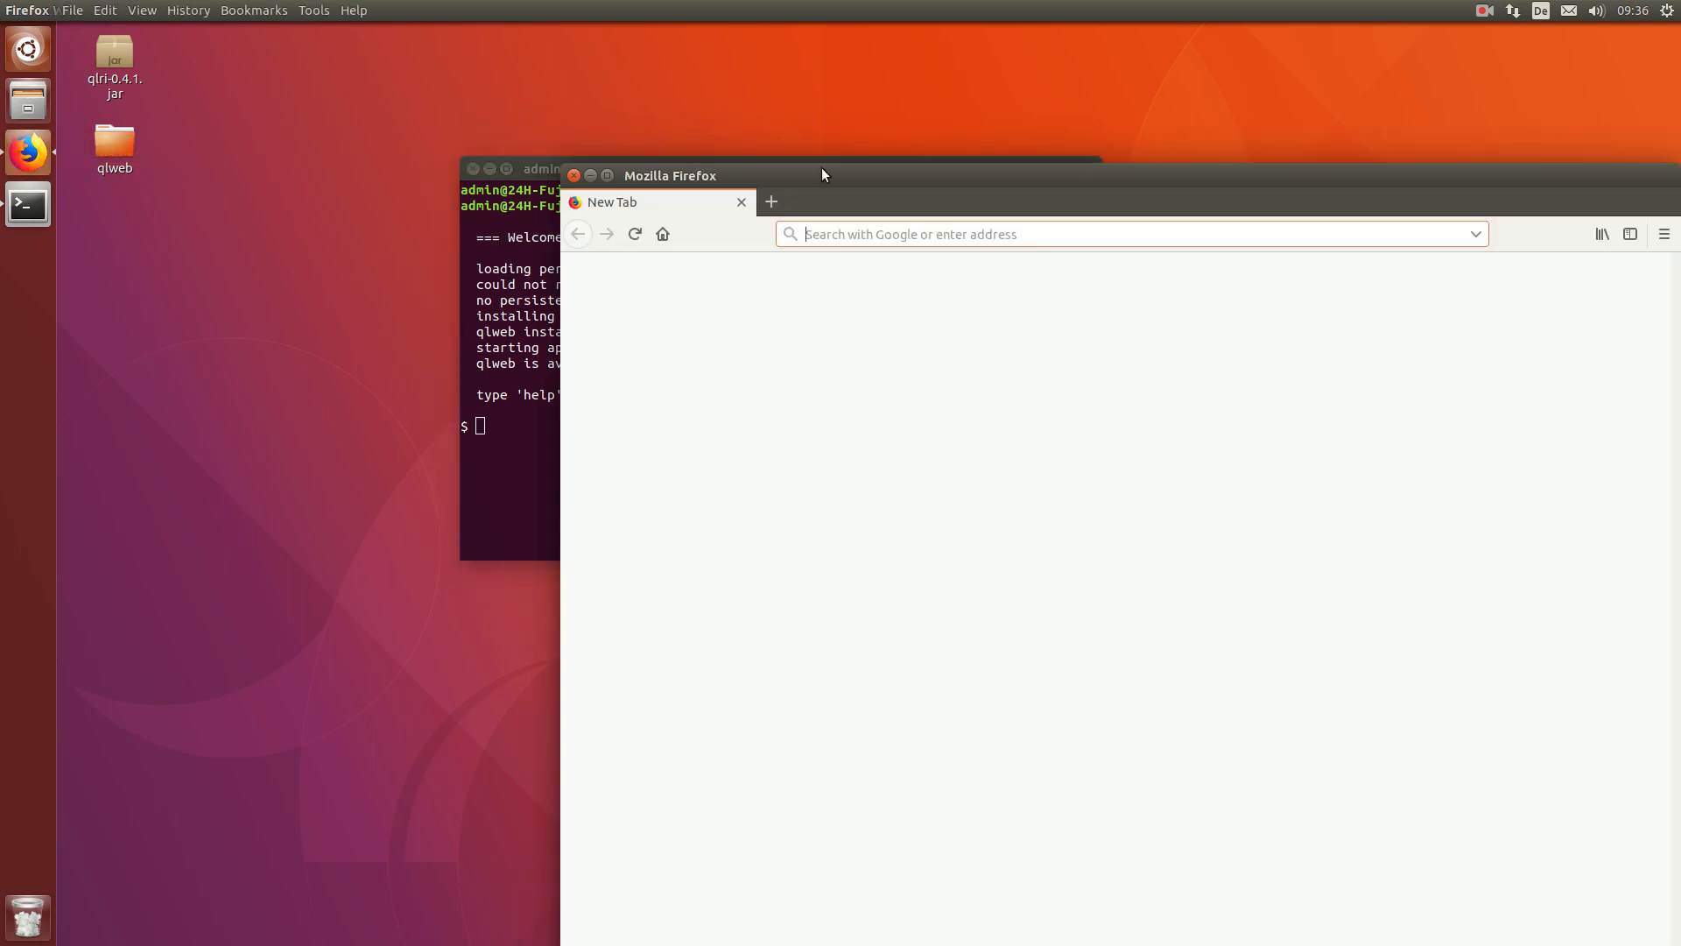
Step: Paste the qlweb address into Firefox, load Qlite Web and maximize the window
{"action": "left_click_drag", "start_coordinate": [821, 175], "coordinate": [582, 103]}
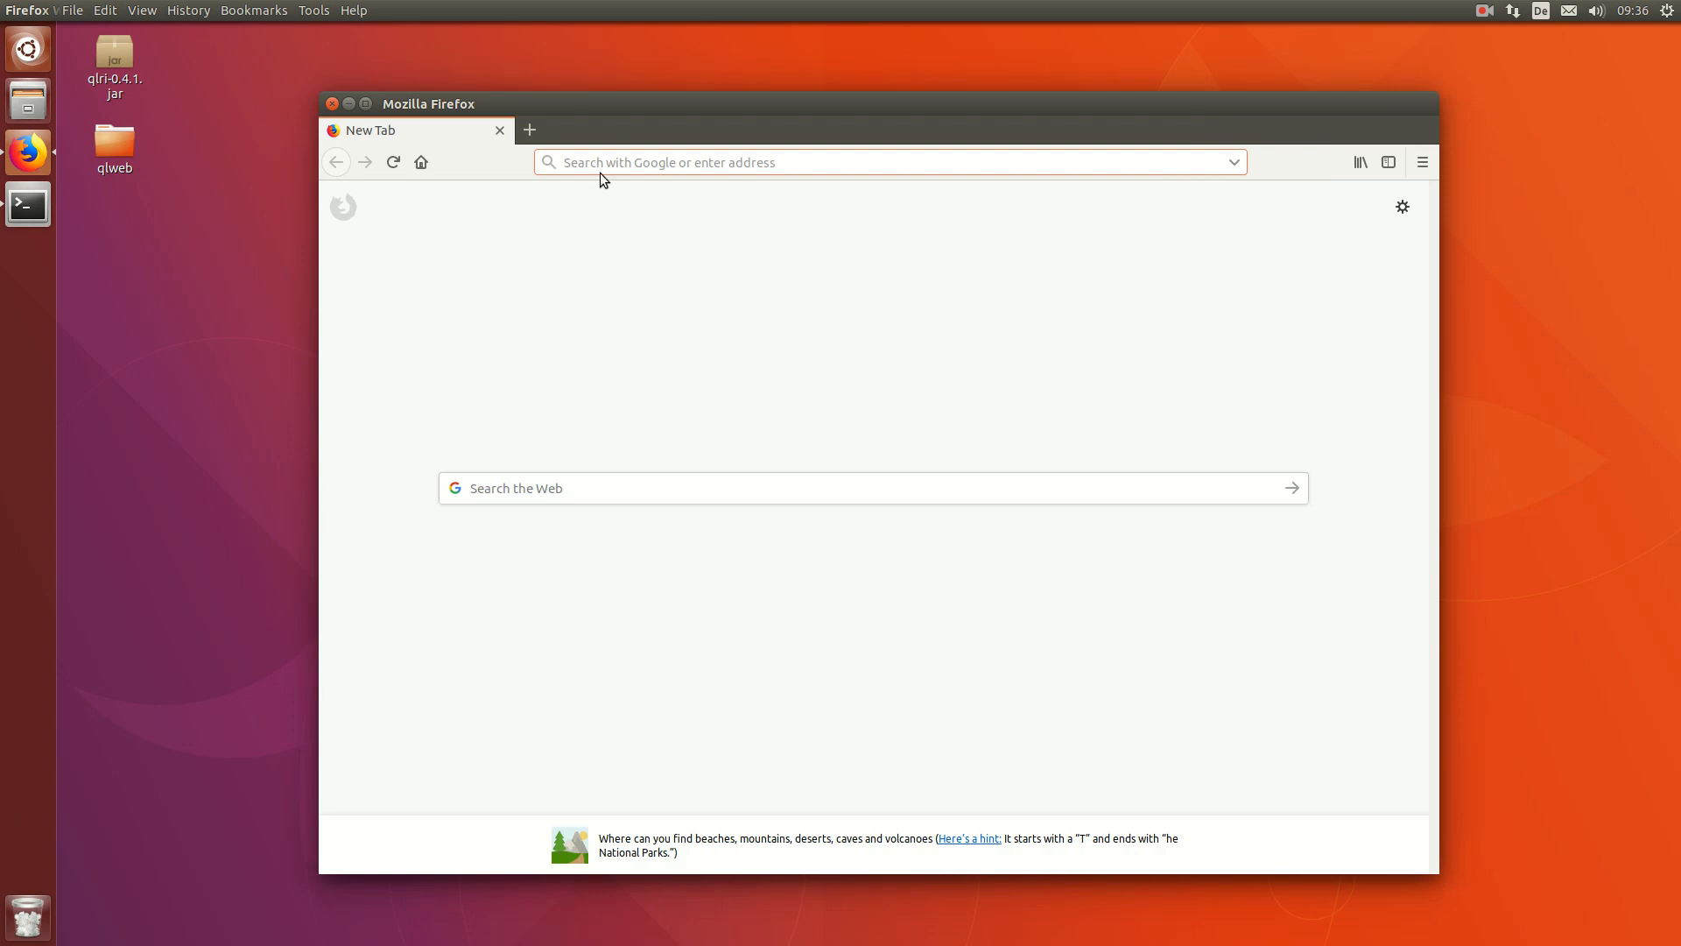
{"action": "key", "text": "ctrl+v"}
{"action": "key", "text": "Return"}
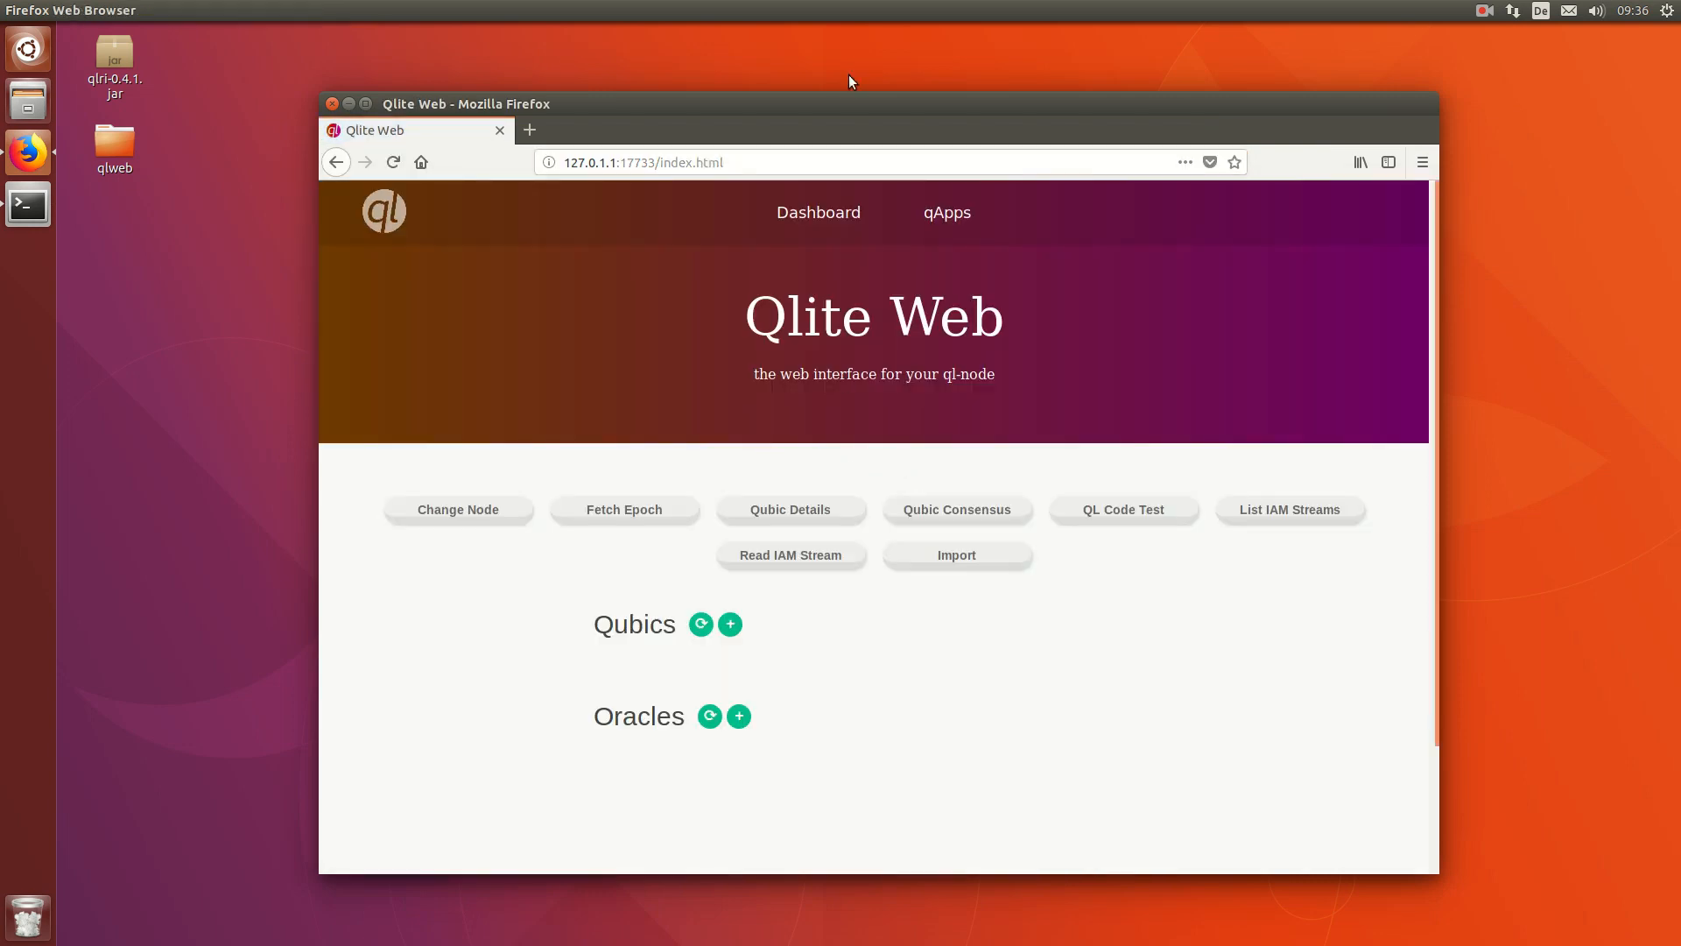
{"action": "double_click", "coordinate": [849, 103]}
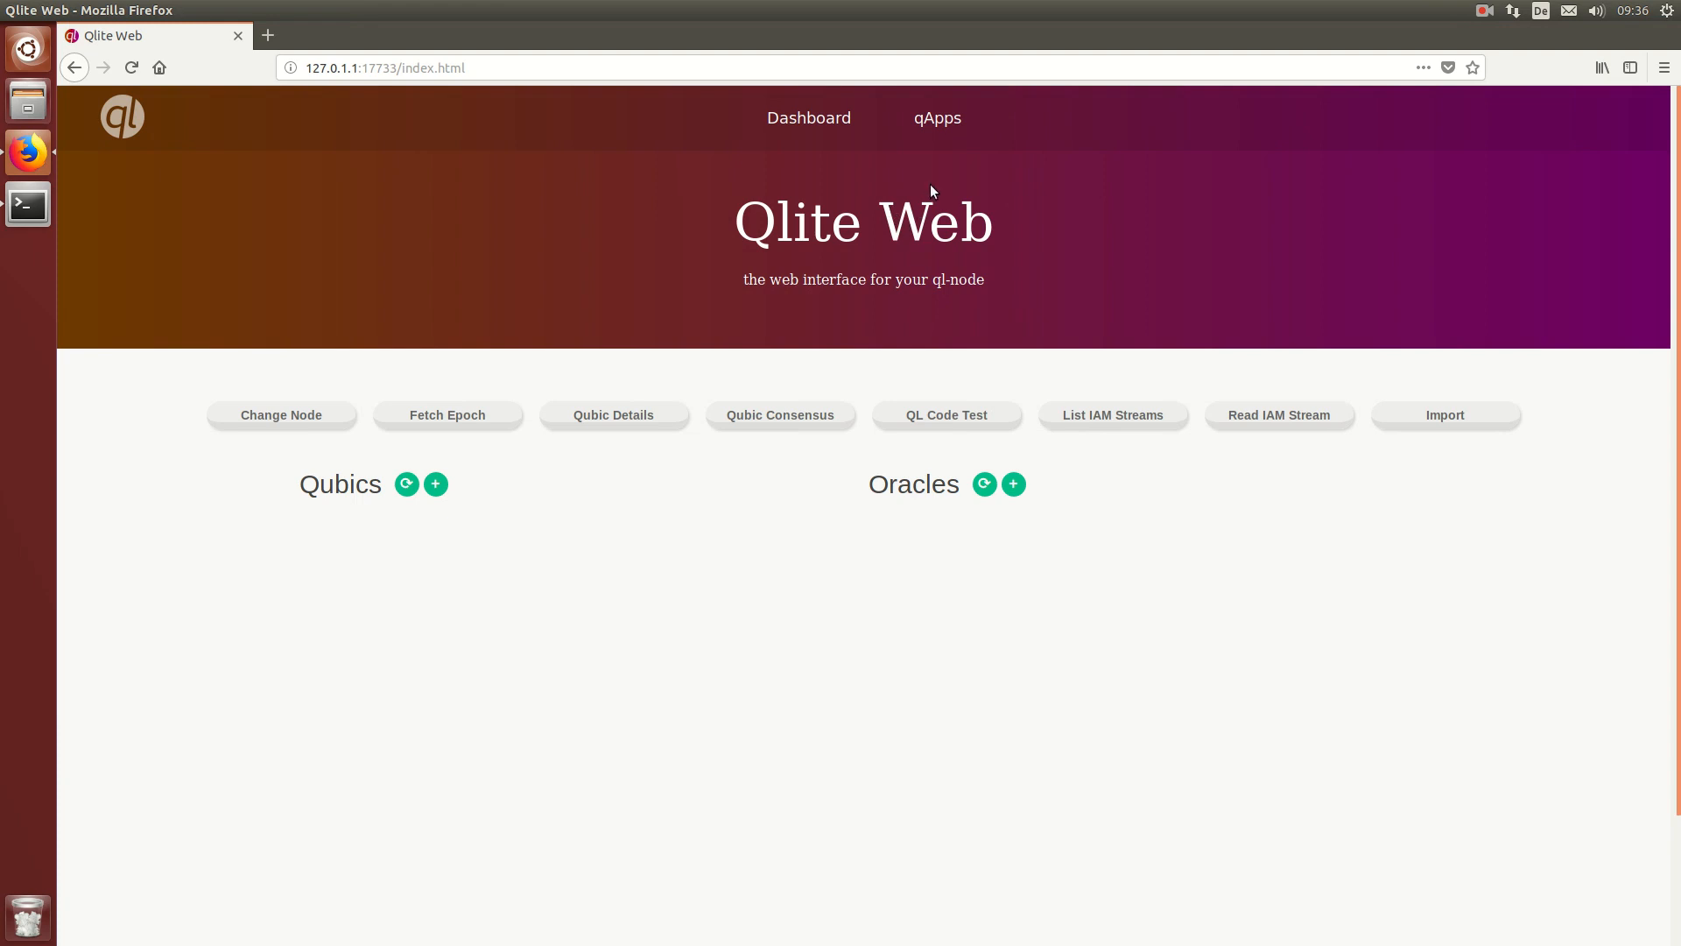
{"action": "left_click", "coordinate": [938, 129]}
{"action": "left_click_drag", "start_coordinate": [763, 385], "coordinate": [820, 386]}
{"action": "left_click", "coordinate": [762, 419]}
{"action": "type", "text": "http"}
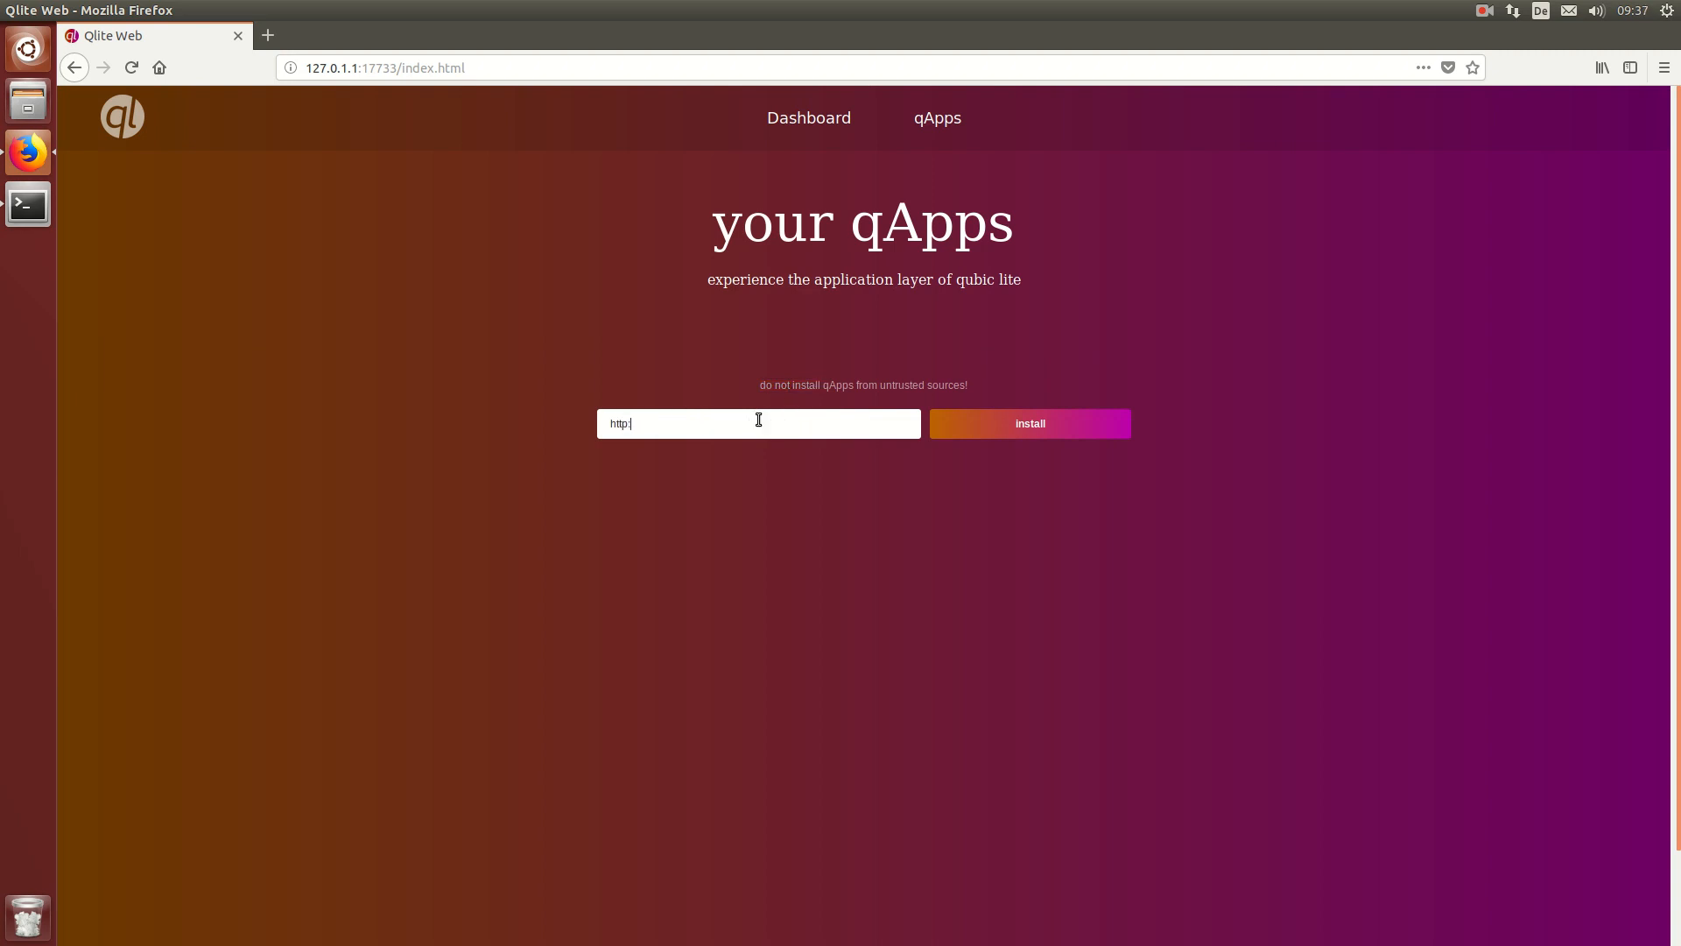
{"action": "type", "text": "://qame.or"}
{"action": "type", "text": "g/toqen"}
{"action": "left_click_drag", "start_coordinate": [634, 424], "coordinate": [612, 425]}
{"action": "left_click", "coordinate": [640, 424]}
{"action": "left_click", "coordinate": [999, 424]}
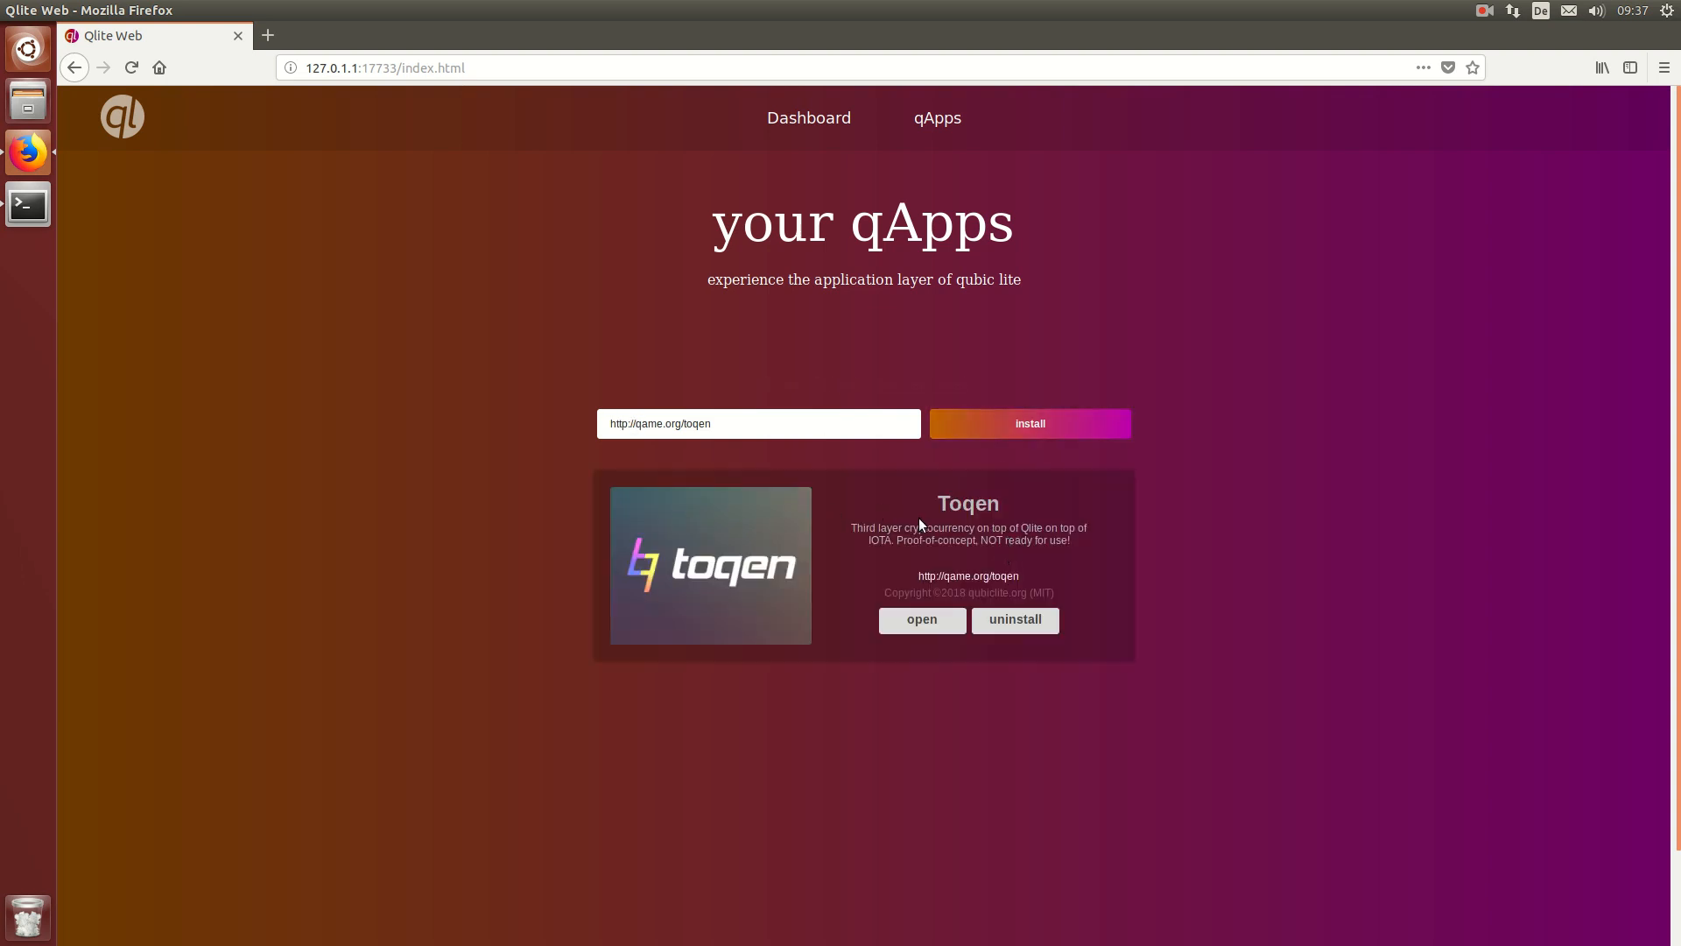
Step: Open the Toqen qApp in a new tab and dismiss the proof-of-concept notice
{"action": "left_click", "coordinate": [923, 620]}
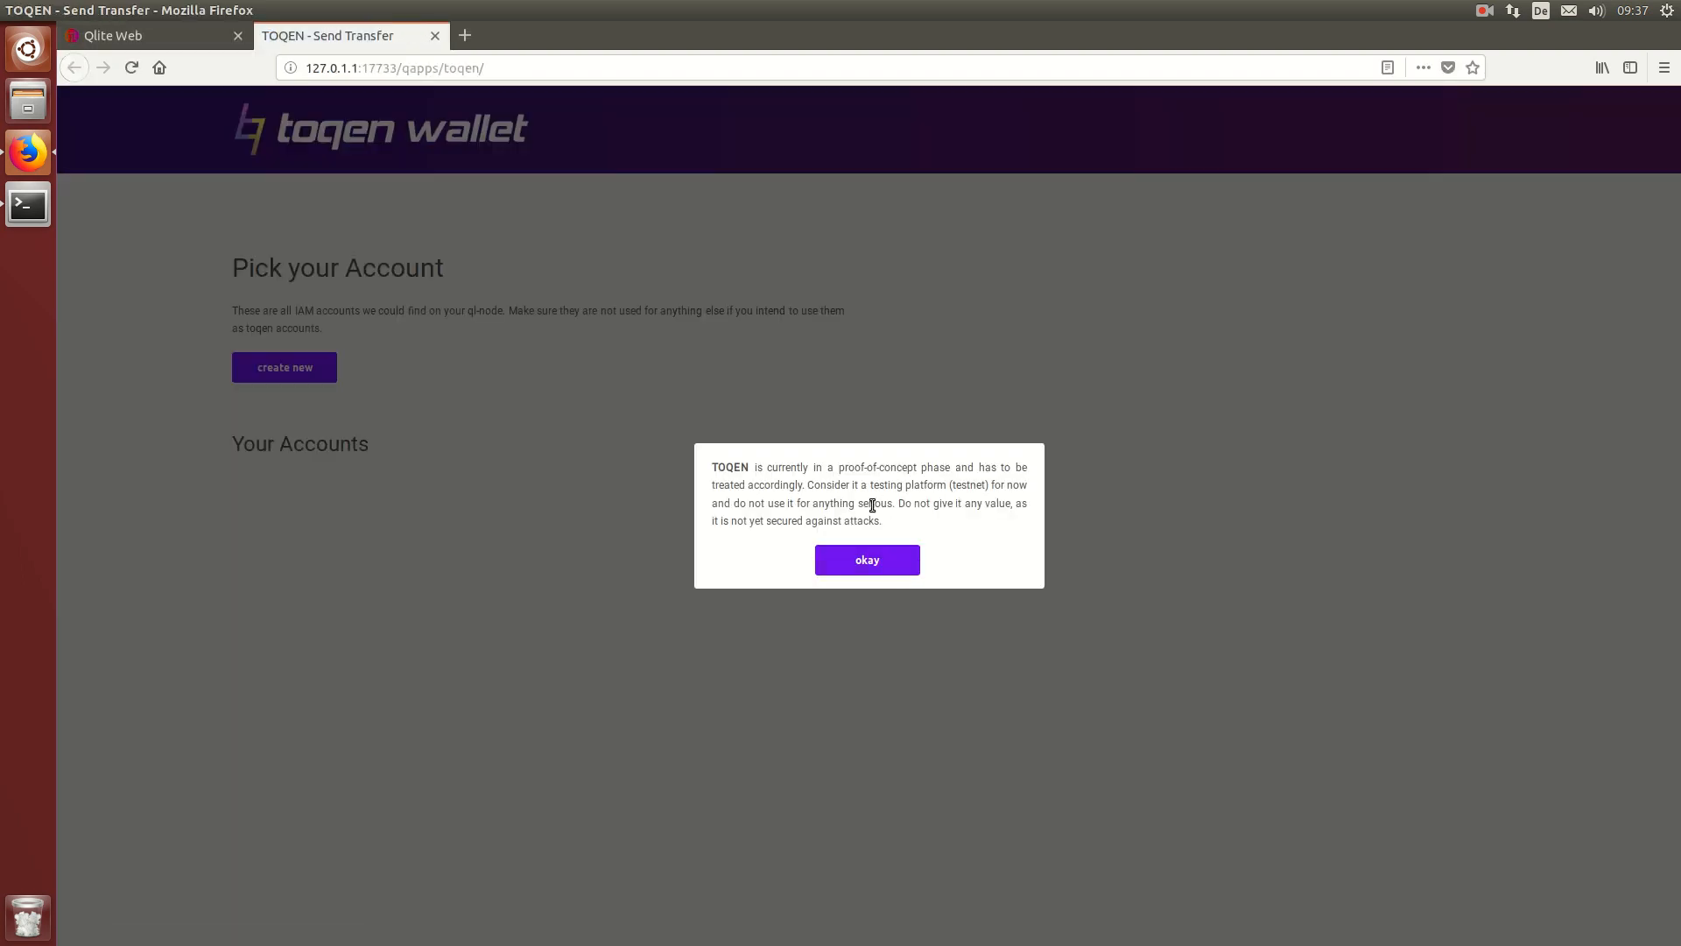
{"action": "left_click_drag", "start_coordinate": [871, 499], "coordinate": [691, 461]}
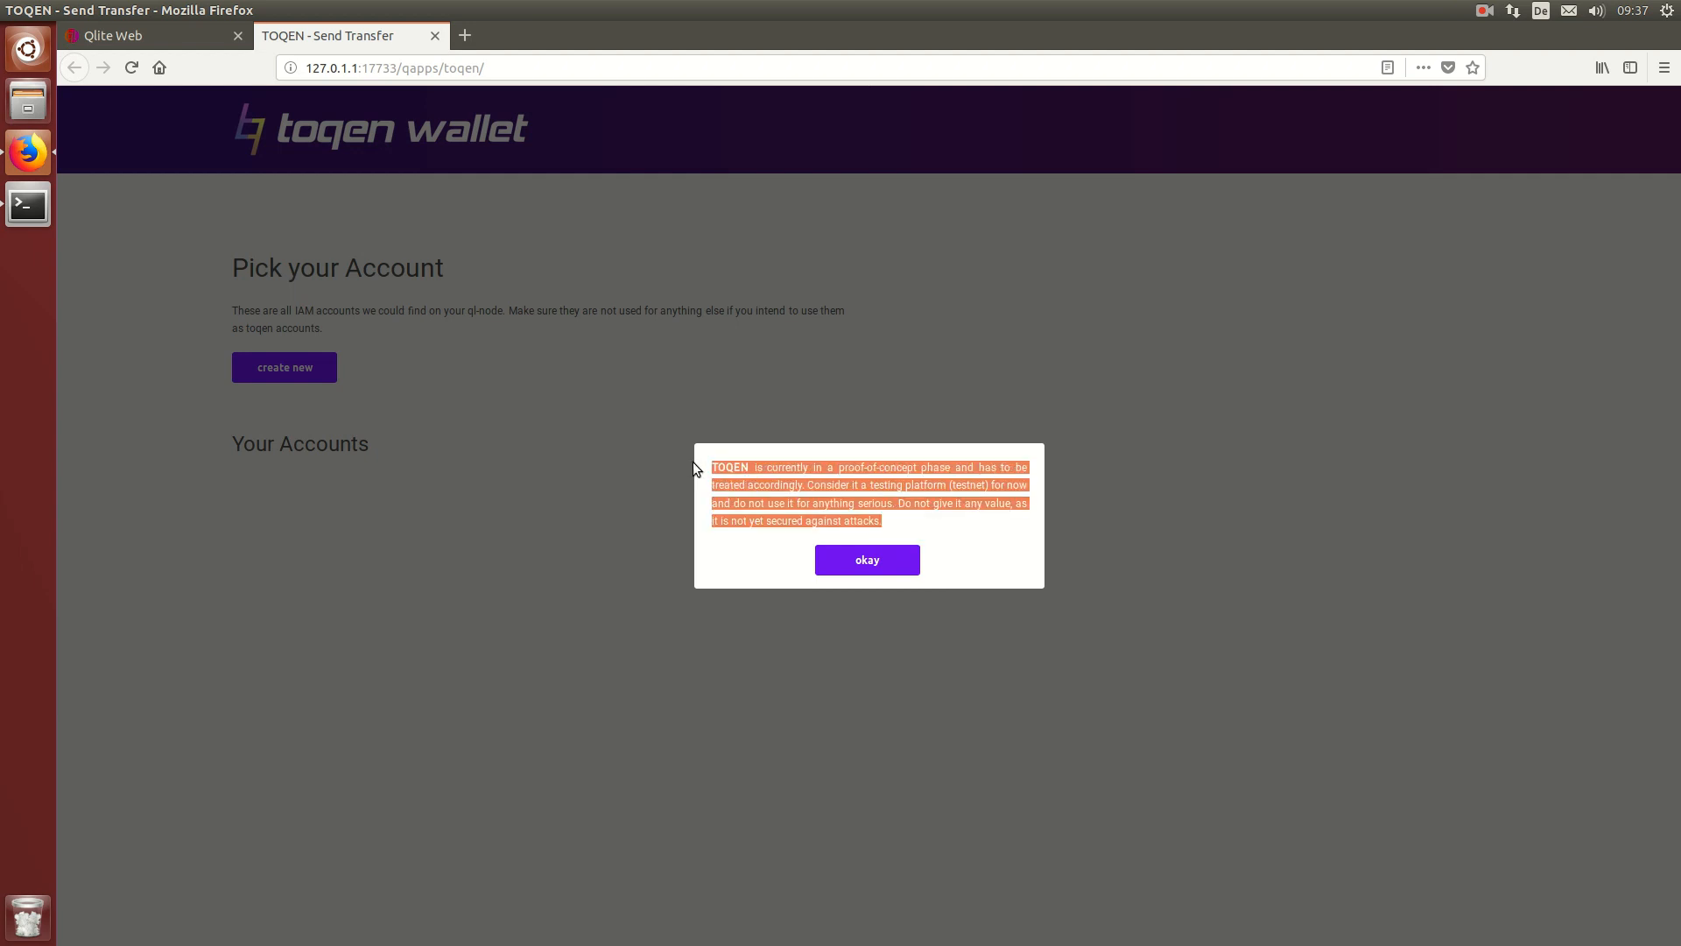
{"action": "left_click", "coordinate": [862, 556]}
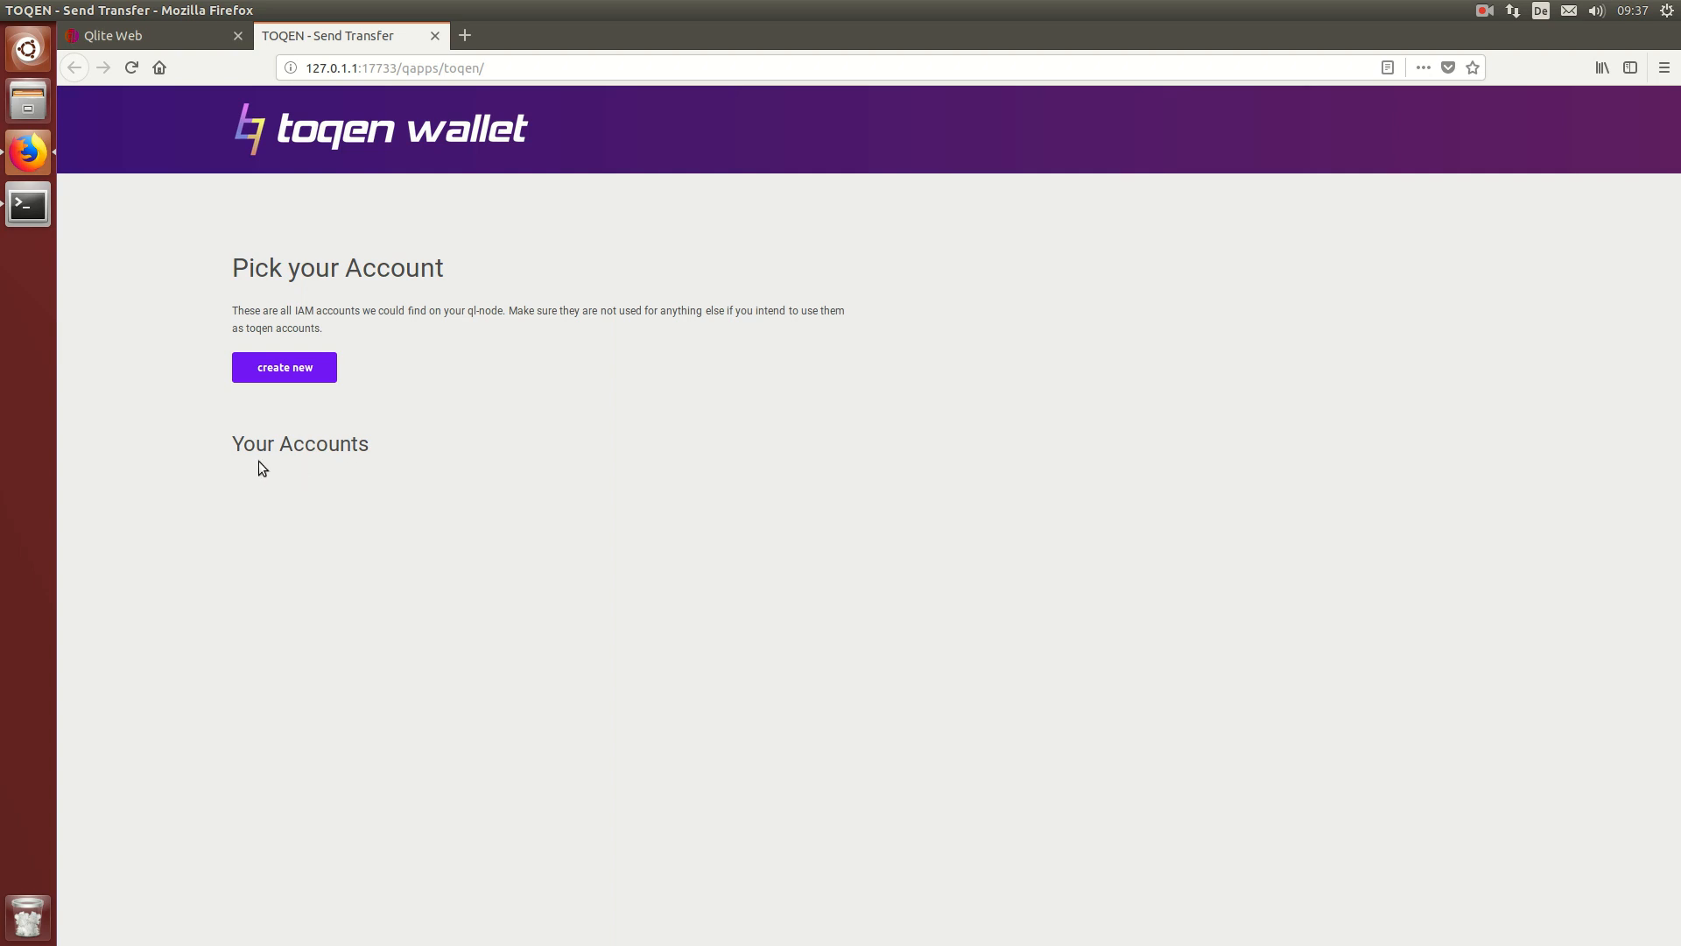
Step: Create a new Toqen account under Your Accounts
{"action": "left_click_drag", "start_coordinate": [271, 466], "coordinate": [317, 460]}
{"action": "left_click", "coordinate": [258, 488]}
{"action": "left_click", "coordinate": [322, 369]}
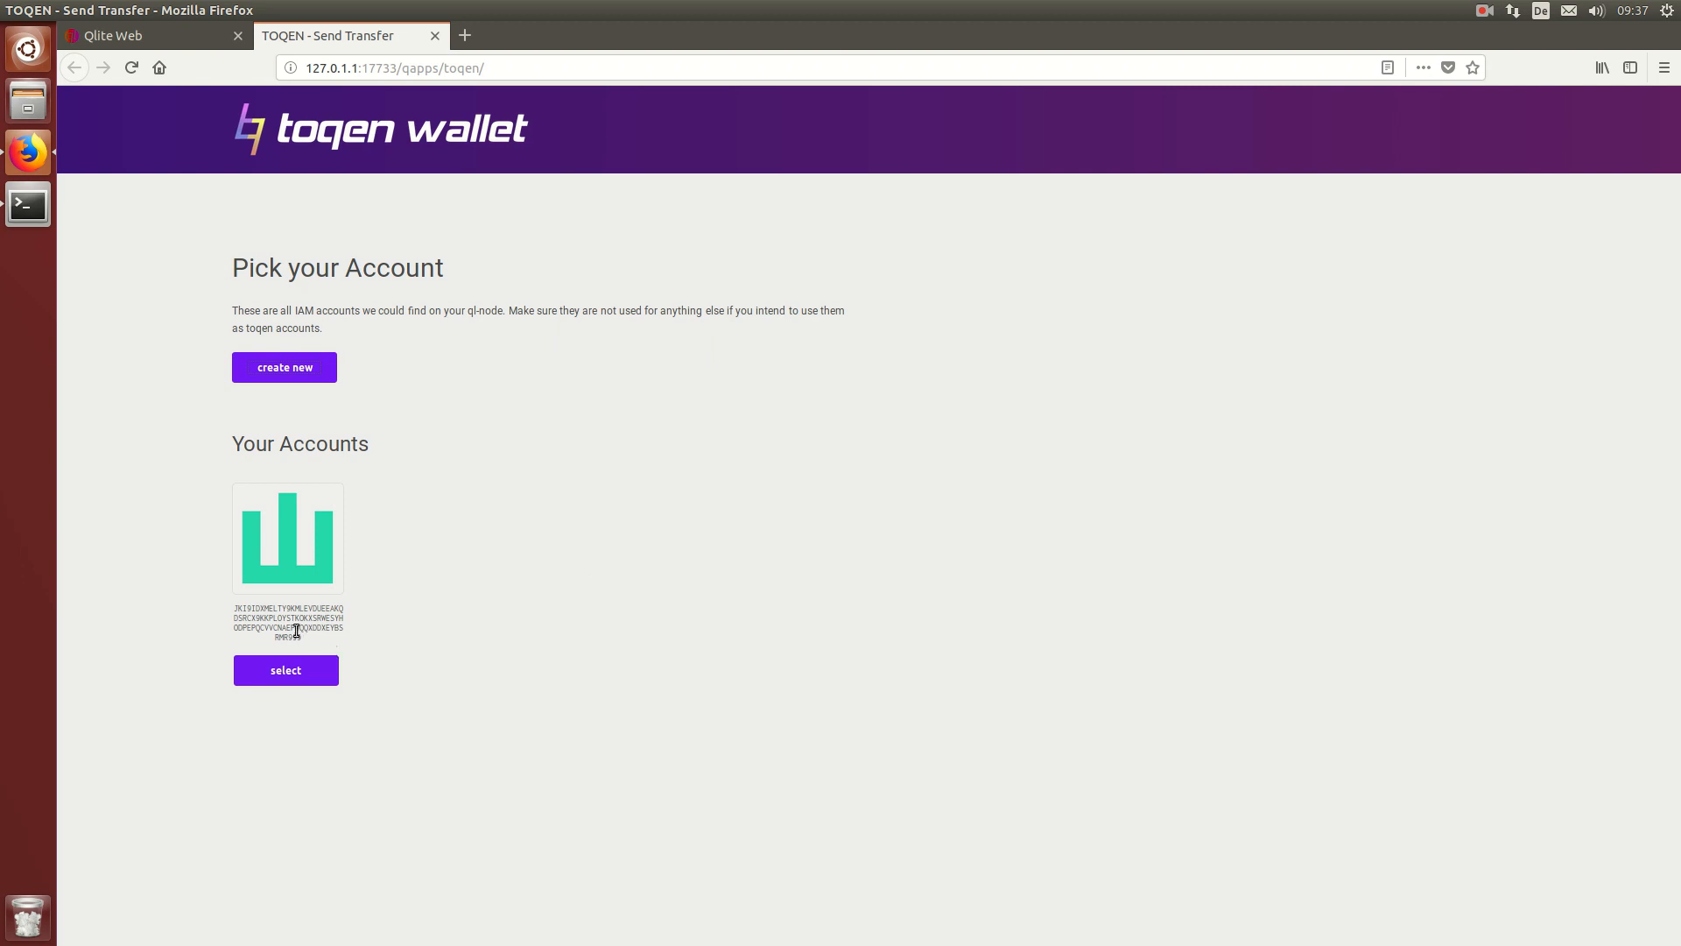
Step: Select the newly created IAM account to reach the Pick your Account Index page
{"action": "left_click", "coordinate": [282, 670]}
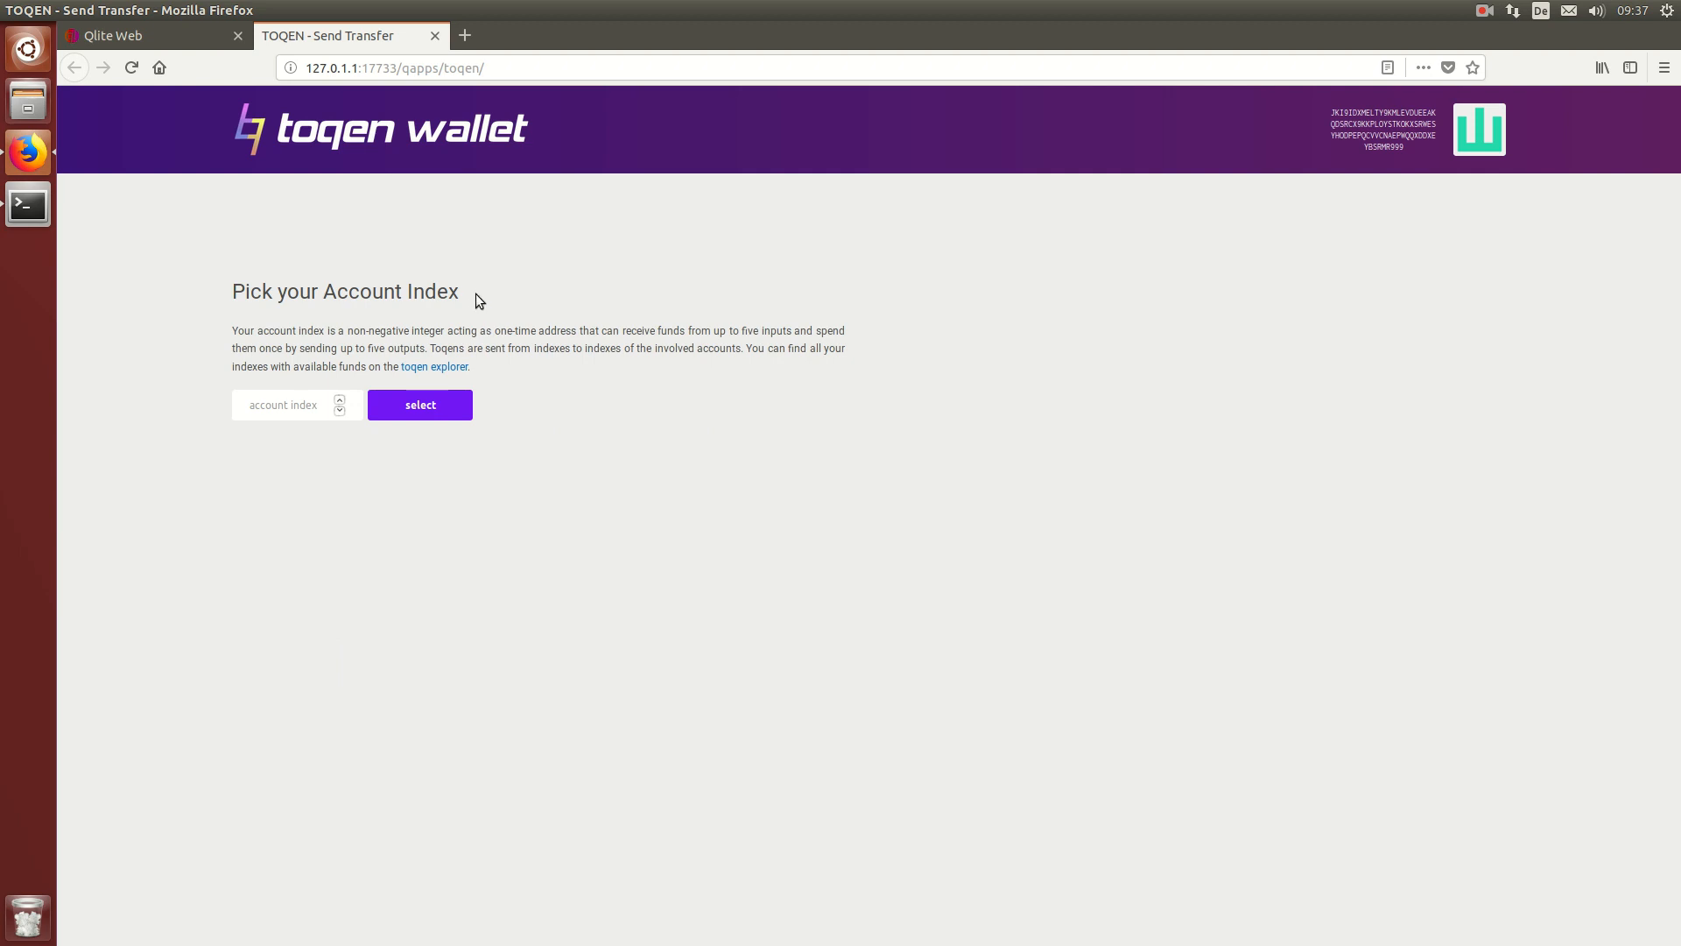
{"action": "left_click_drag", "start_coordinate": [473, 292], "coordinate": [410, 294]}
Step: Open the toqen explorer link in a new tab to check the pending 40 TQN transfer
{"action": "right_click", "coordinate": [452, 369]}
{"action": "left_click", "coordinate": [477, 375]}
{"action": "left_click", "coordinate": [525, 36]}
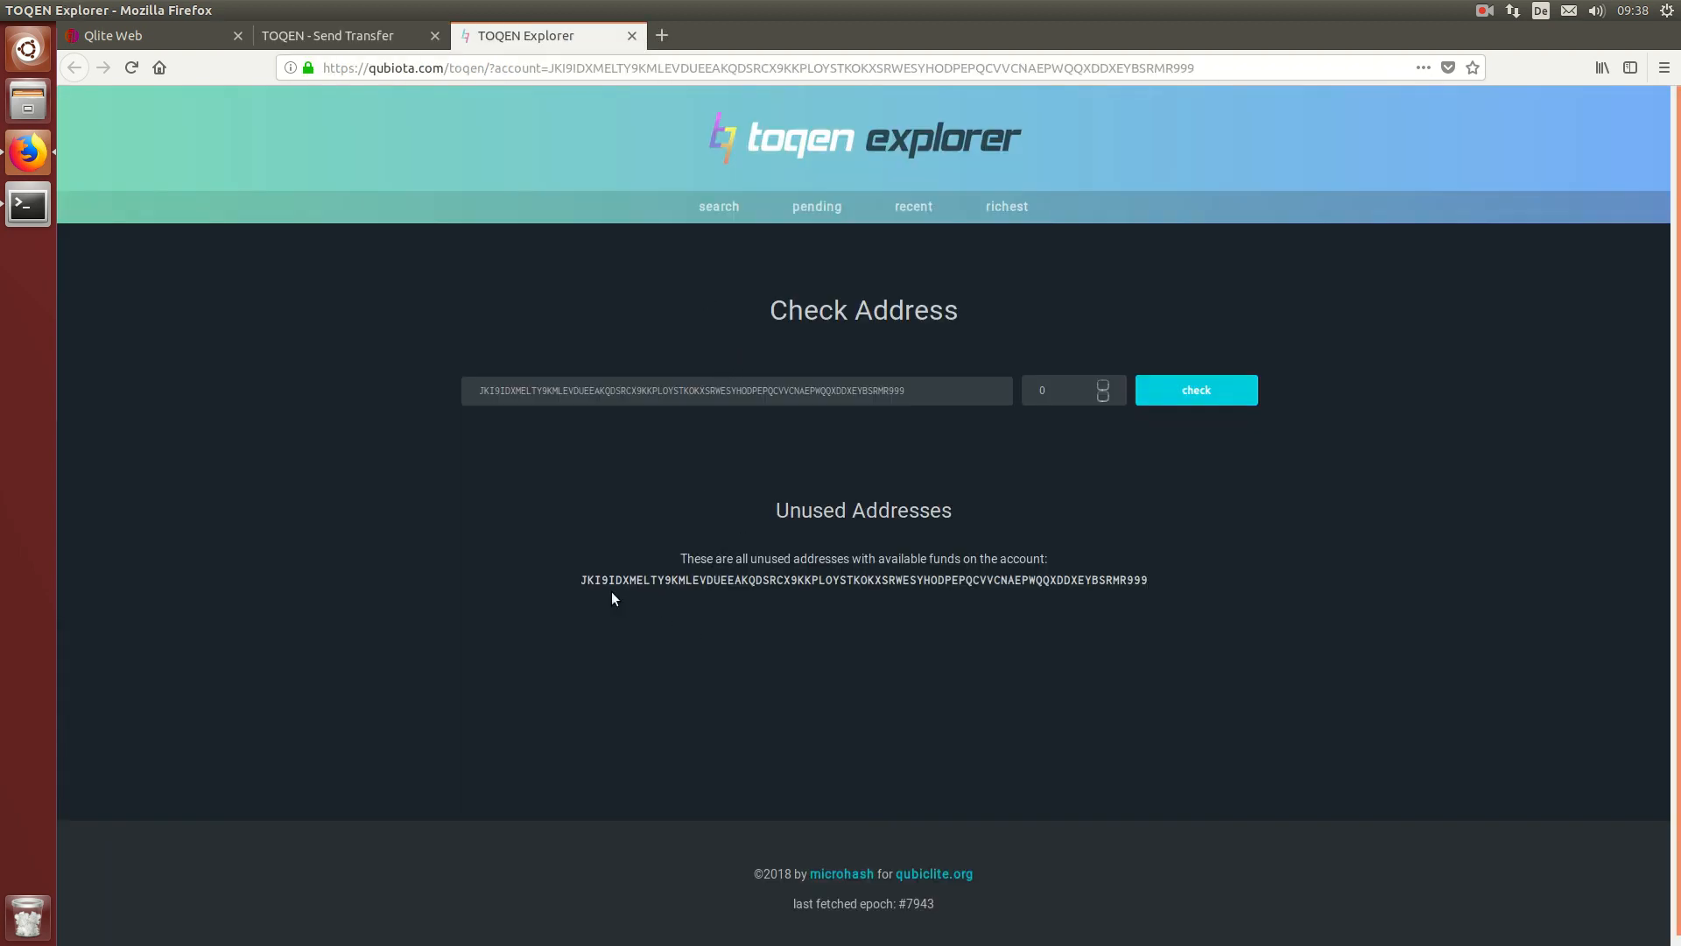
{"action": "left_click_drag", "start_coordinate": [681, 559], "coordinate": [1044, 557]}
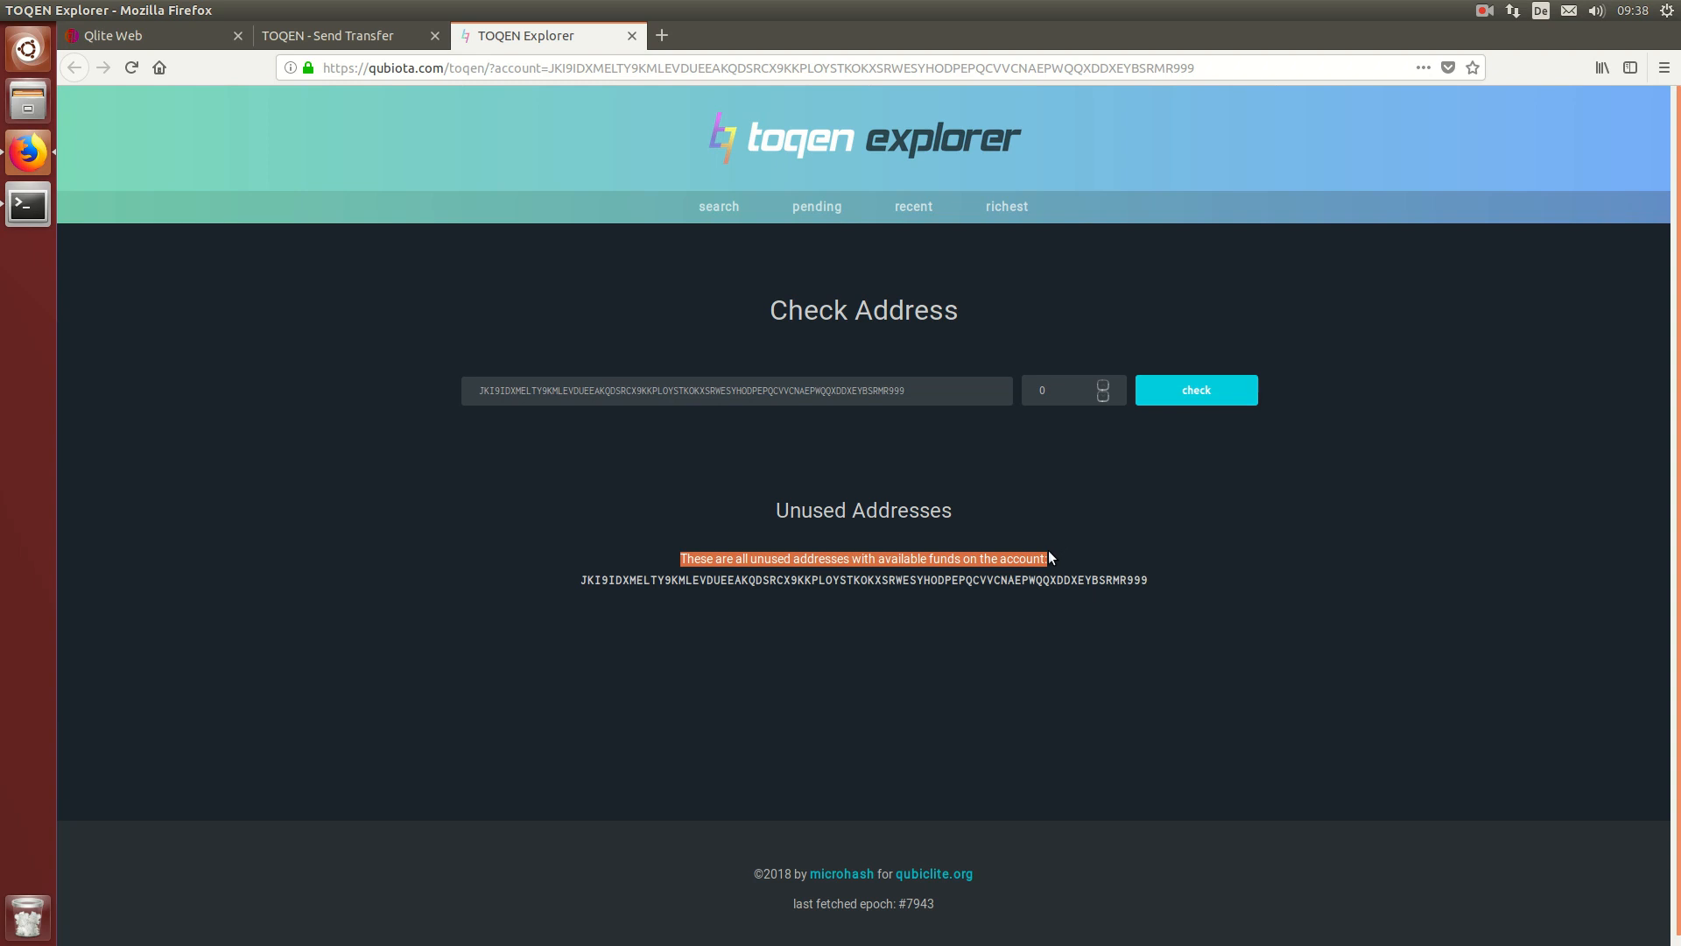
{"action": "left_click", "coordinate": [858, 634]}
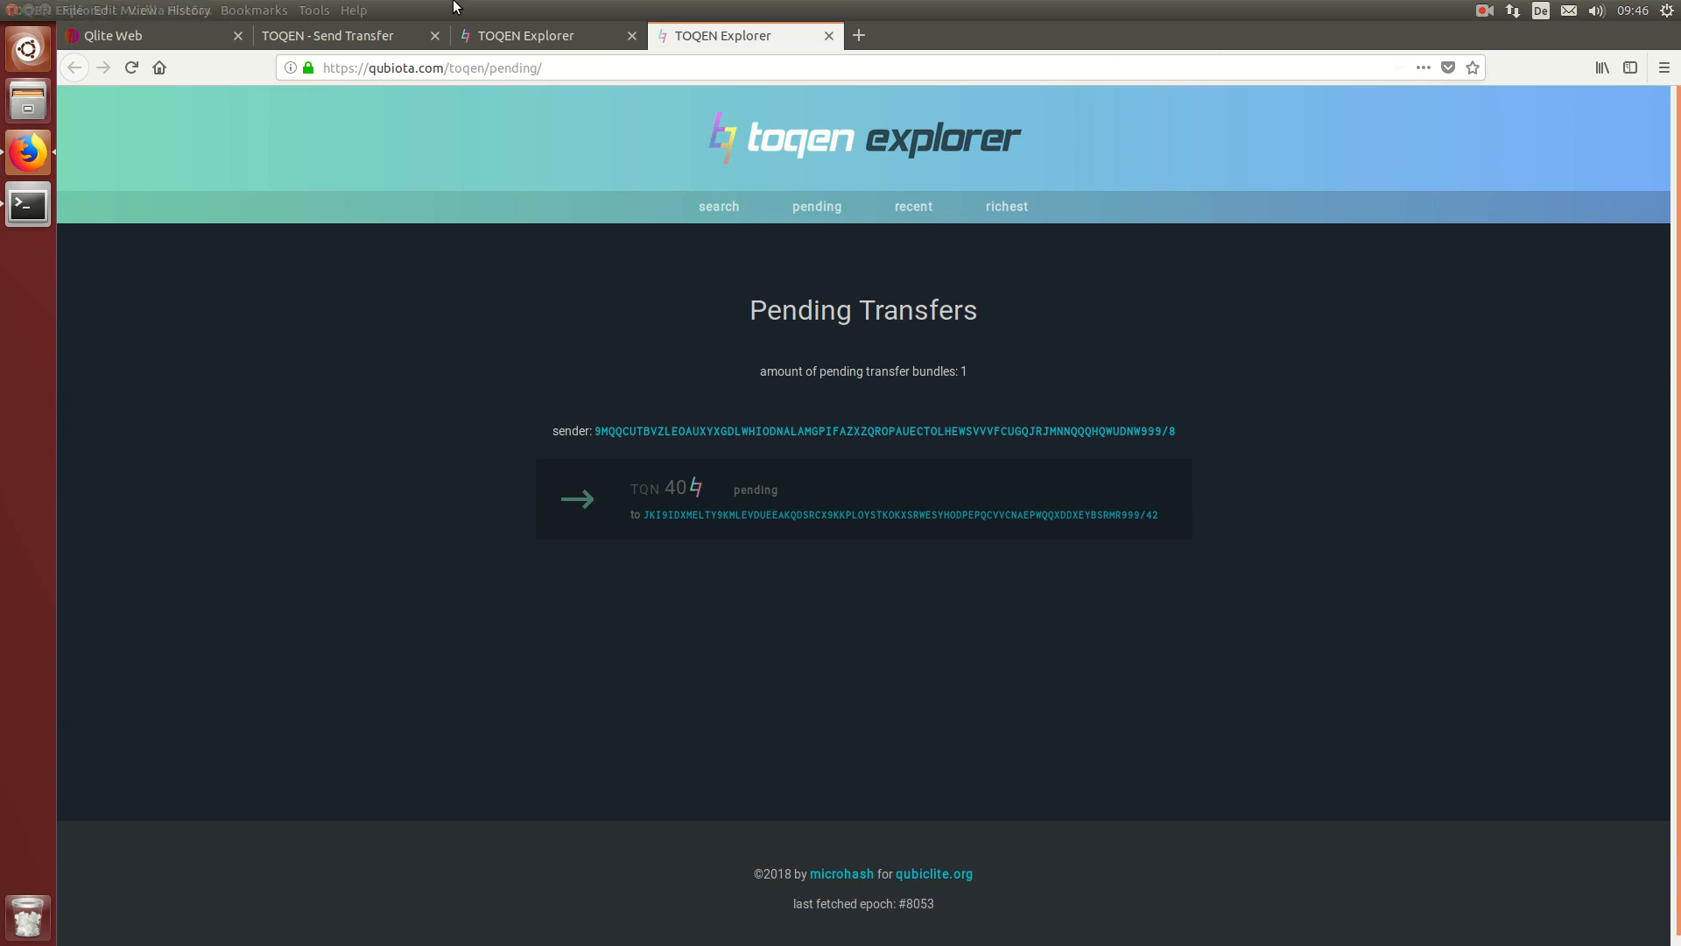
Step: Reload the Pending Transfers page, which now shows 0 bundles
{"action": "left_click", "coordinate": [136, 67]}
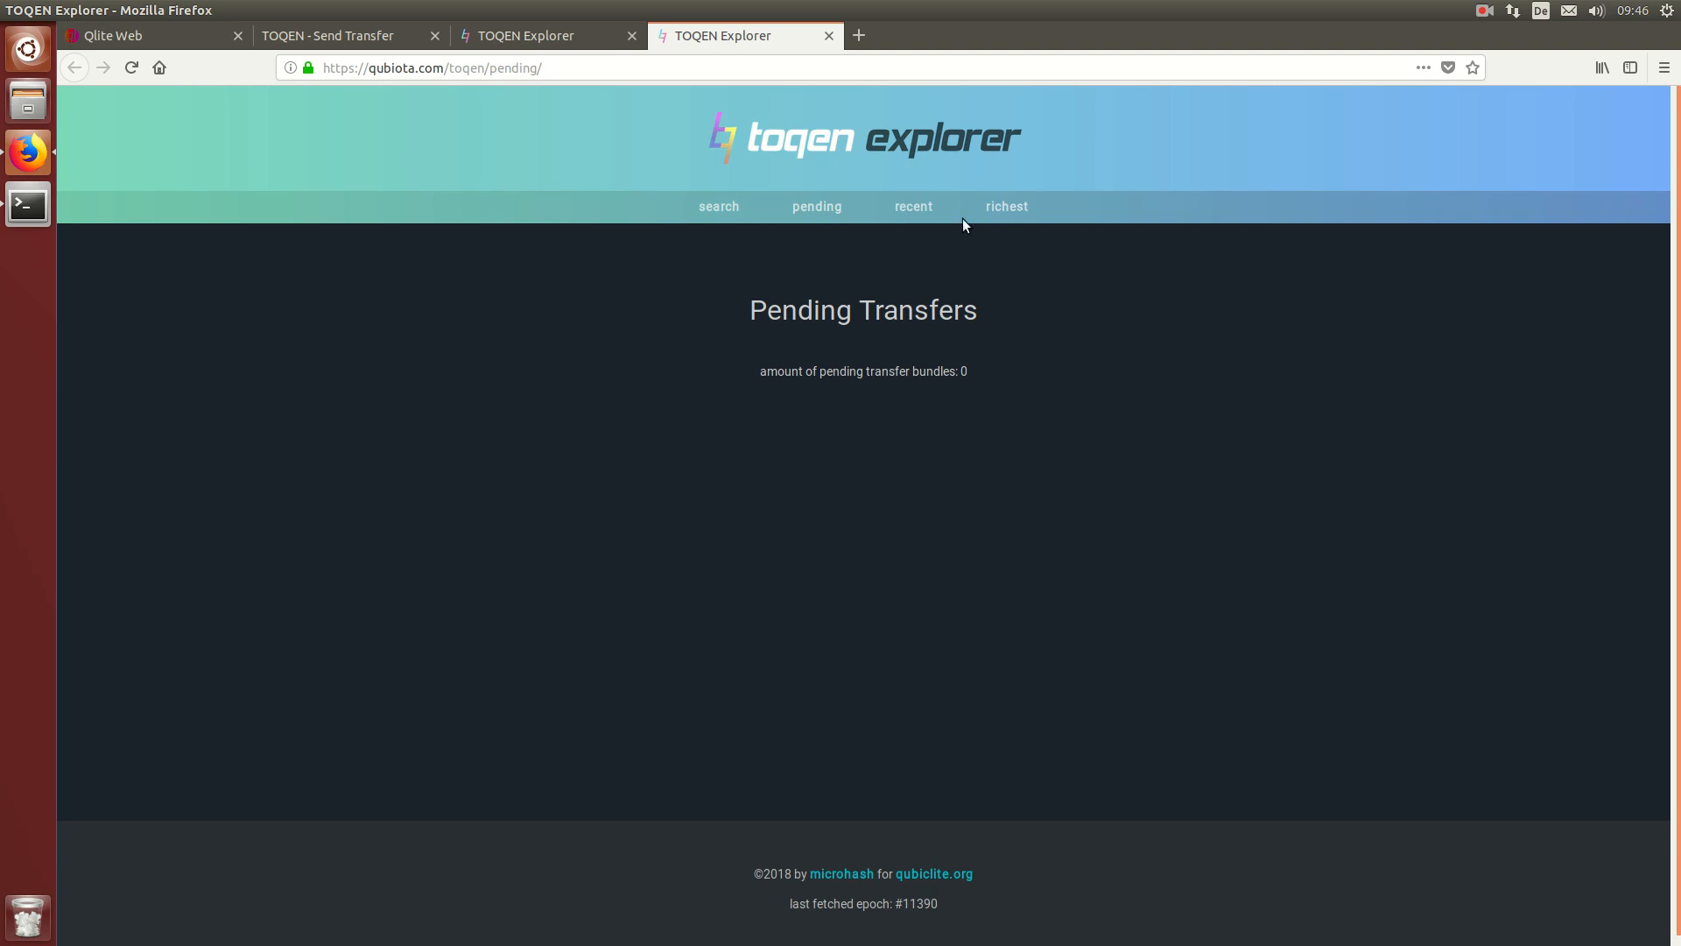
{"action": "left_click_drag", "start_coordinate": [750, 312], "coordinate": [986, 303]}
{"action": "left_click", "coordinate": [868, 421]}
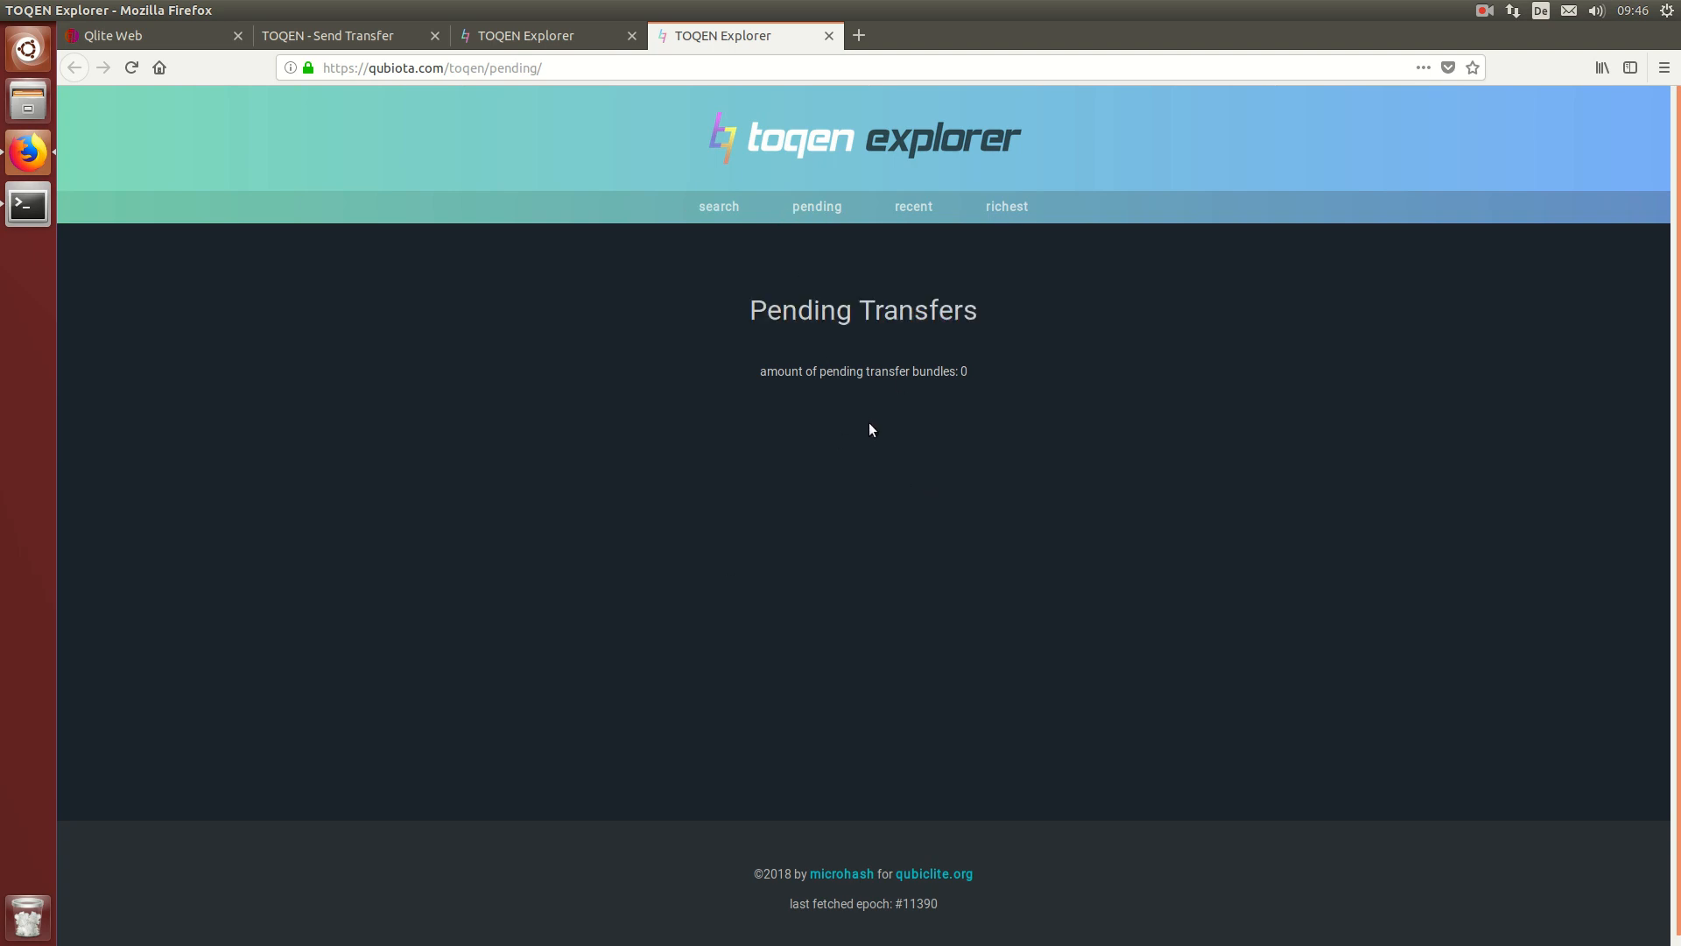
Step: Reload the Check Address tab to reveal 40 TQN at unused index 42
{"action": "left_click", "coordinate": [514, 37]}
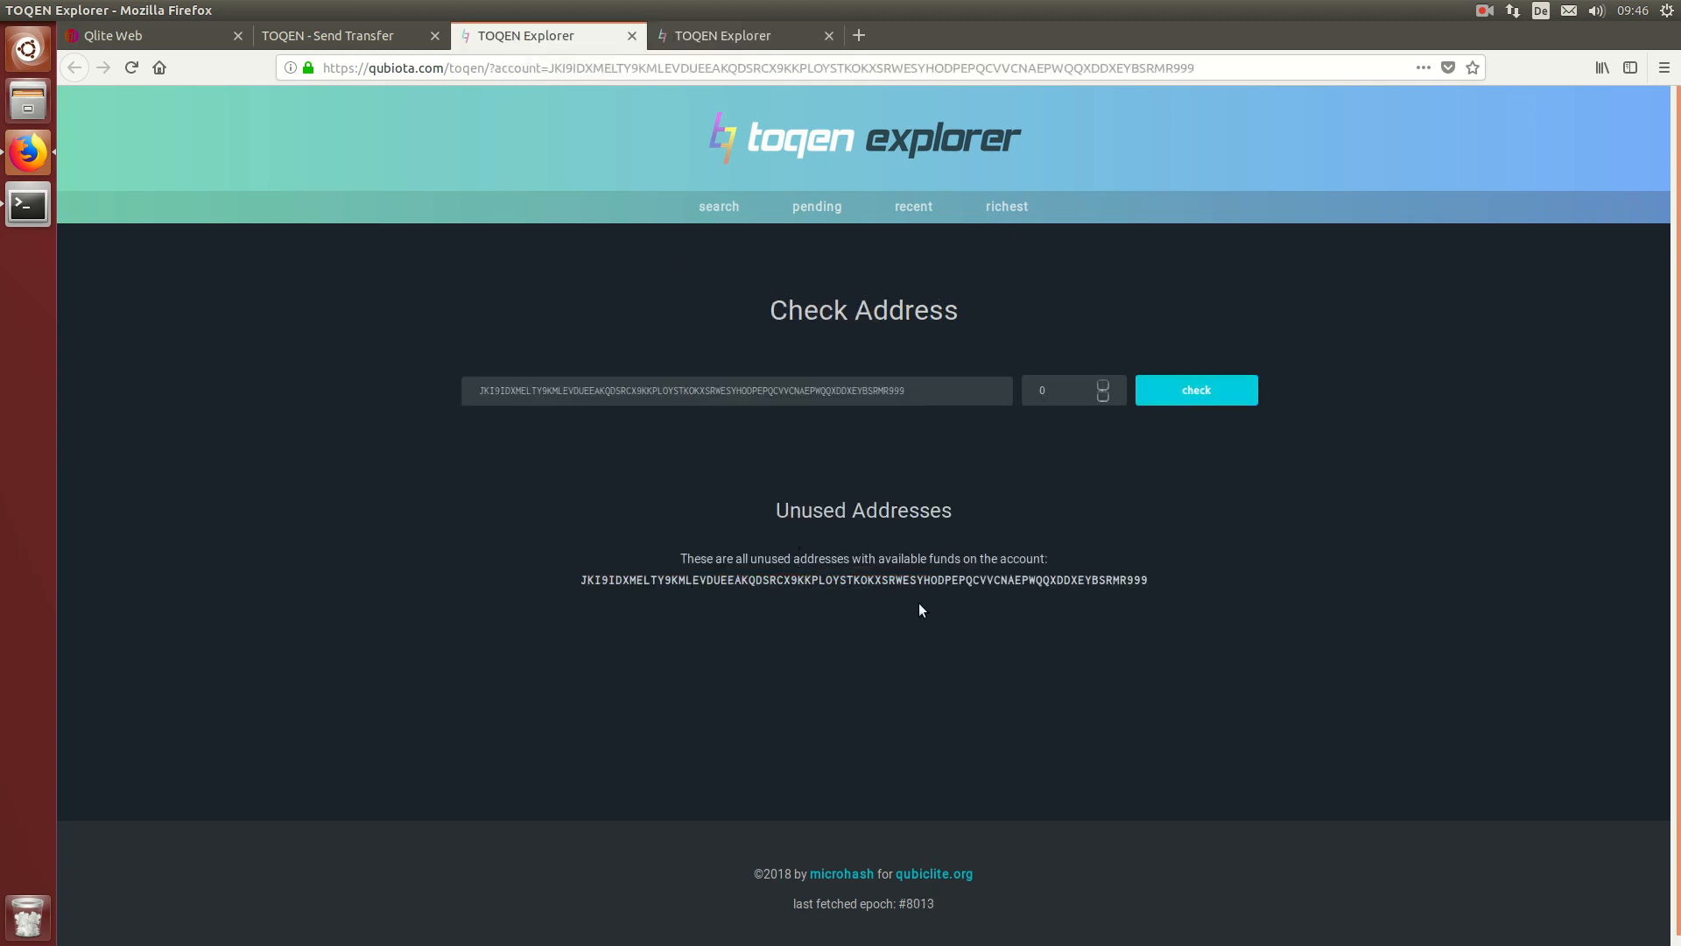
{"action": "left_click", "coordinate": [139, 69]}
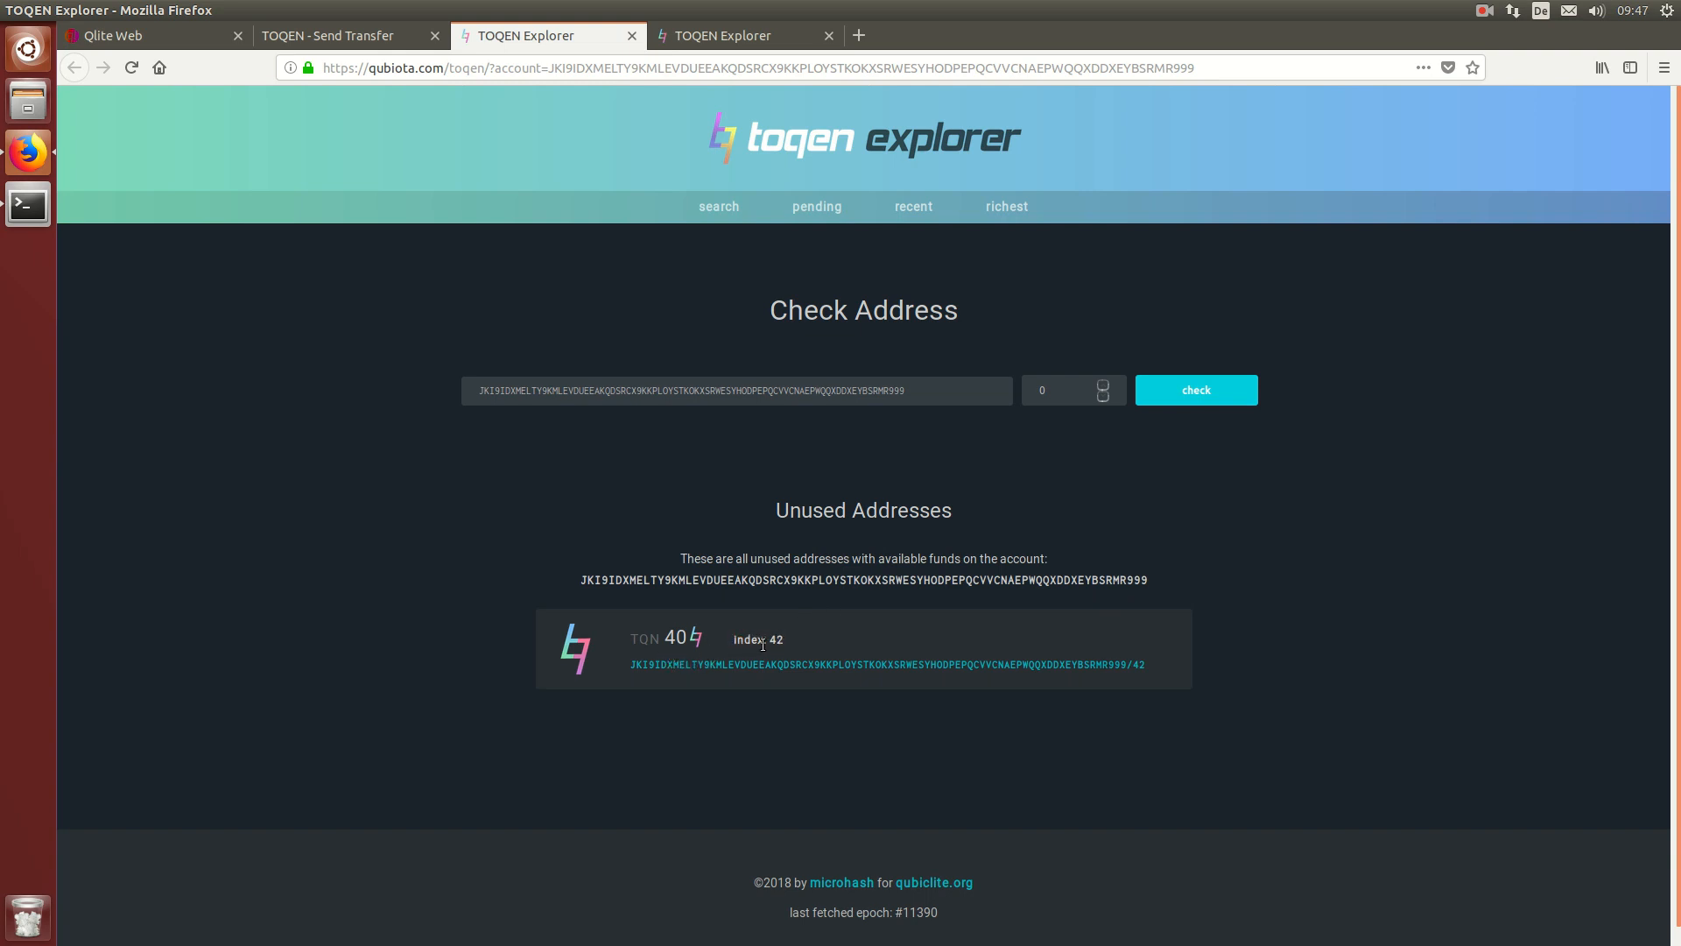
{"action": "double_click", "coordinate": [683, 638]}
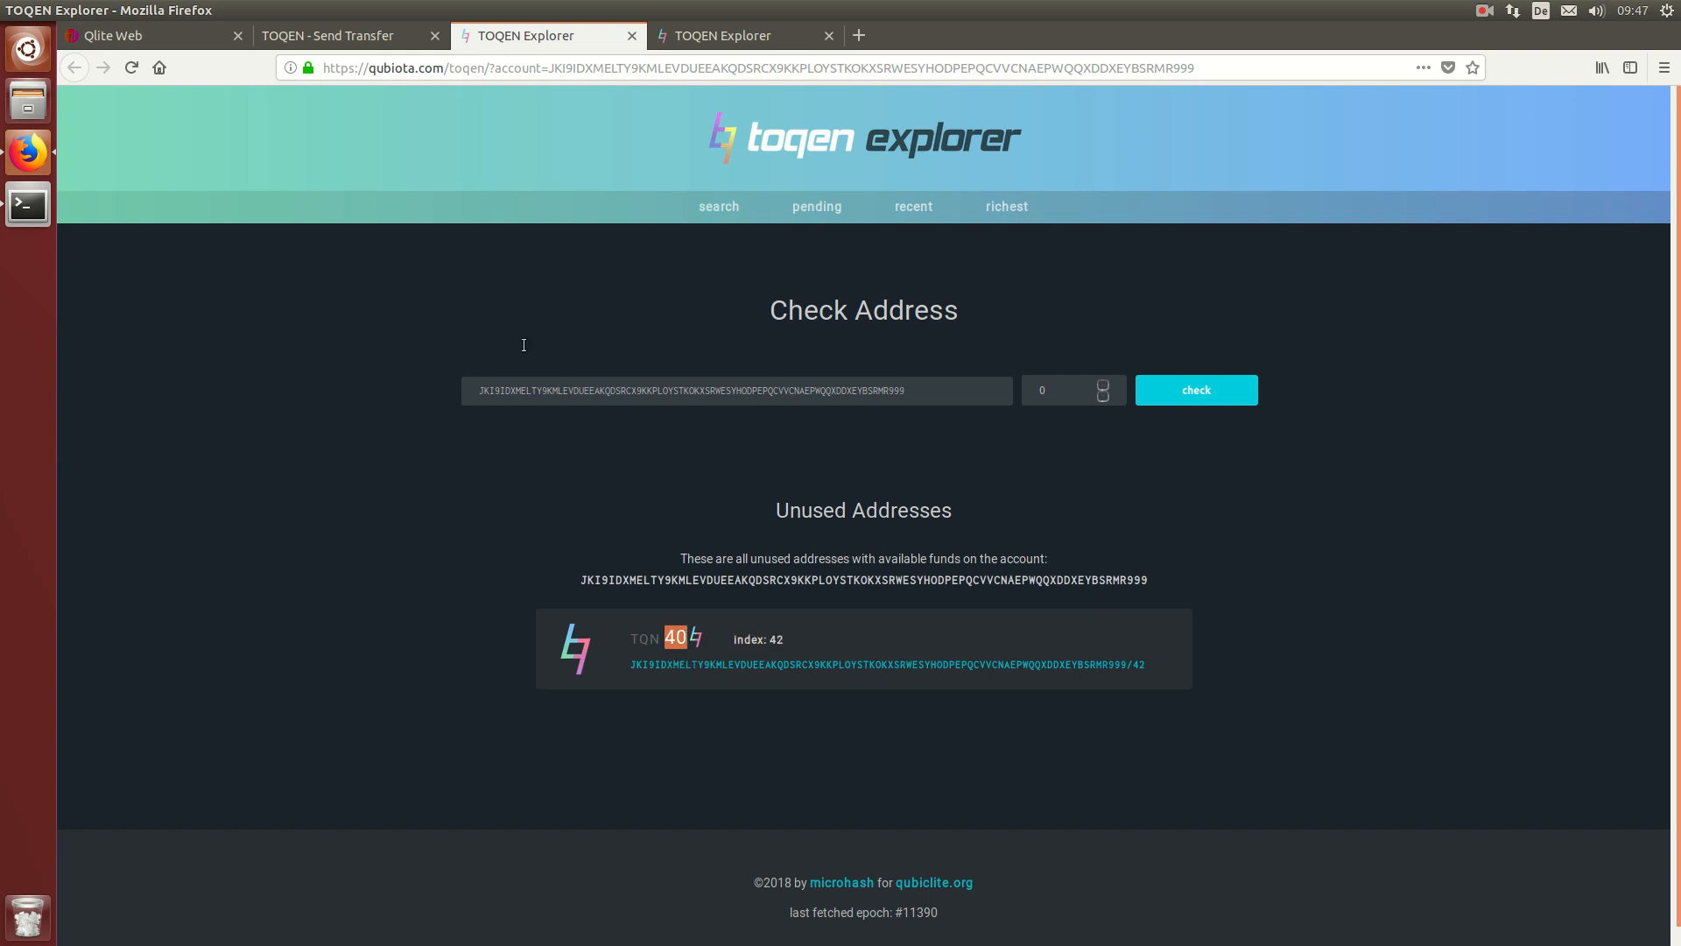
{"action": "left_click", "coordinate": [331, 33]}
Step: Enter account index 42 on the Send Transfer page and load it into the wallet
{"action": "left_click", "coordinate": [287, 408]}
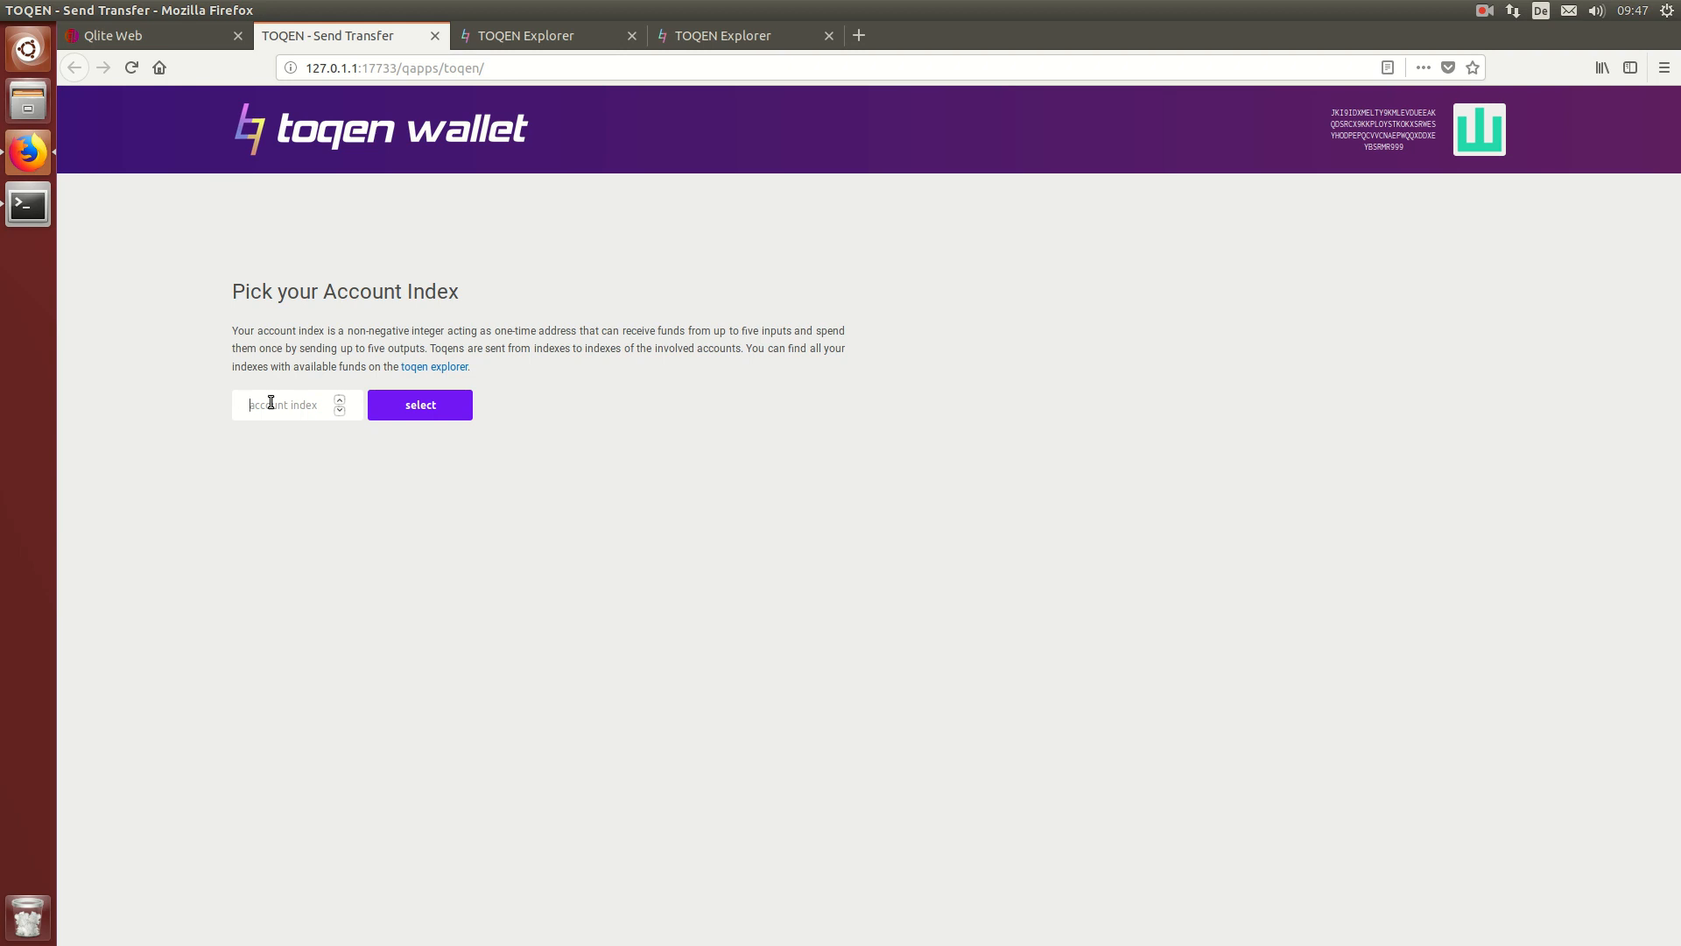
{"action": "left_click", "coordinate": [271, 402]}
{"action": "type", "text": "42"}
{"action": "left_click", "coordinate": [400, 412]}
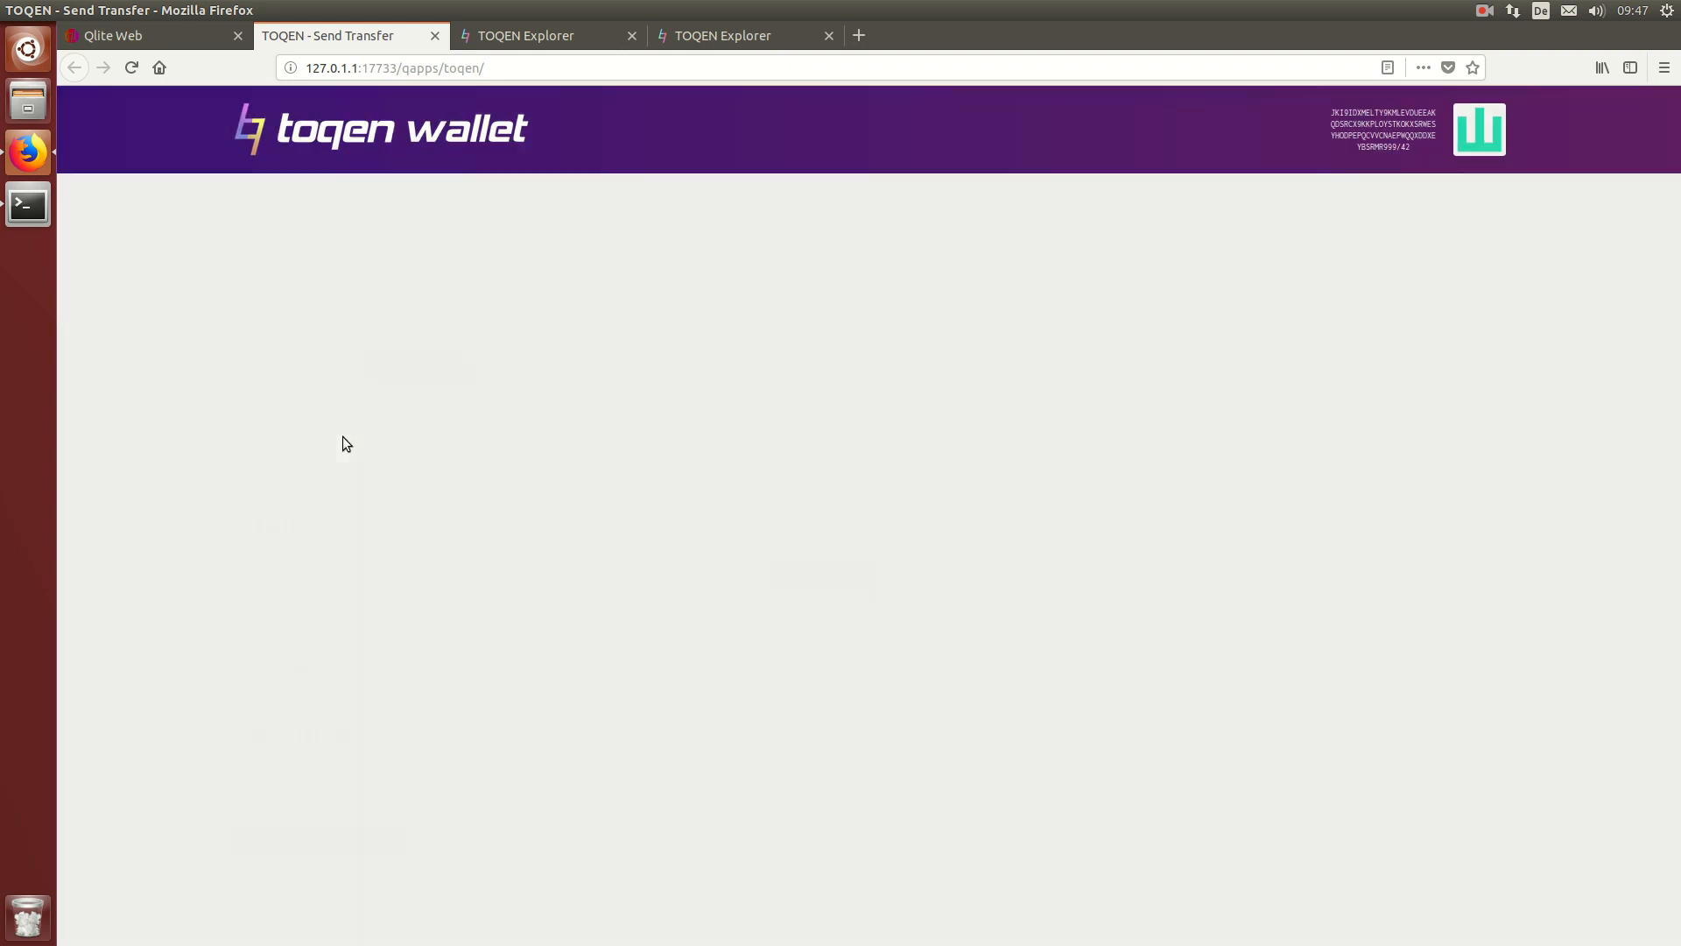
{"action": "left_click_drag", "start_coordinate": [230, 296], "coordinate": [285, 292]}
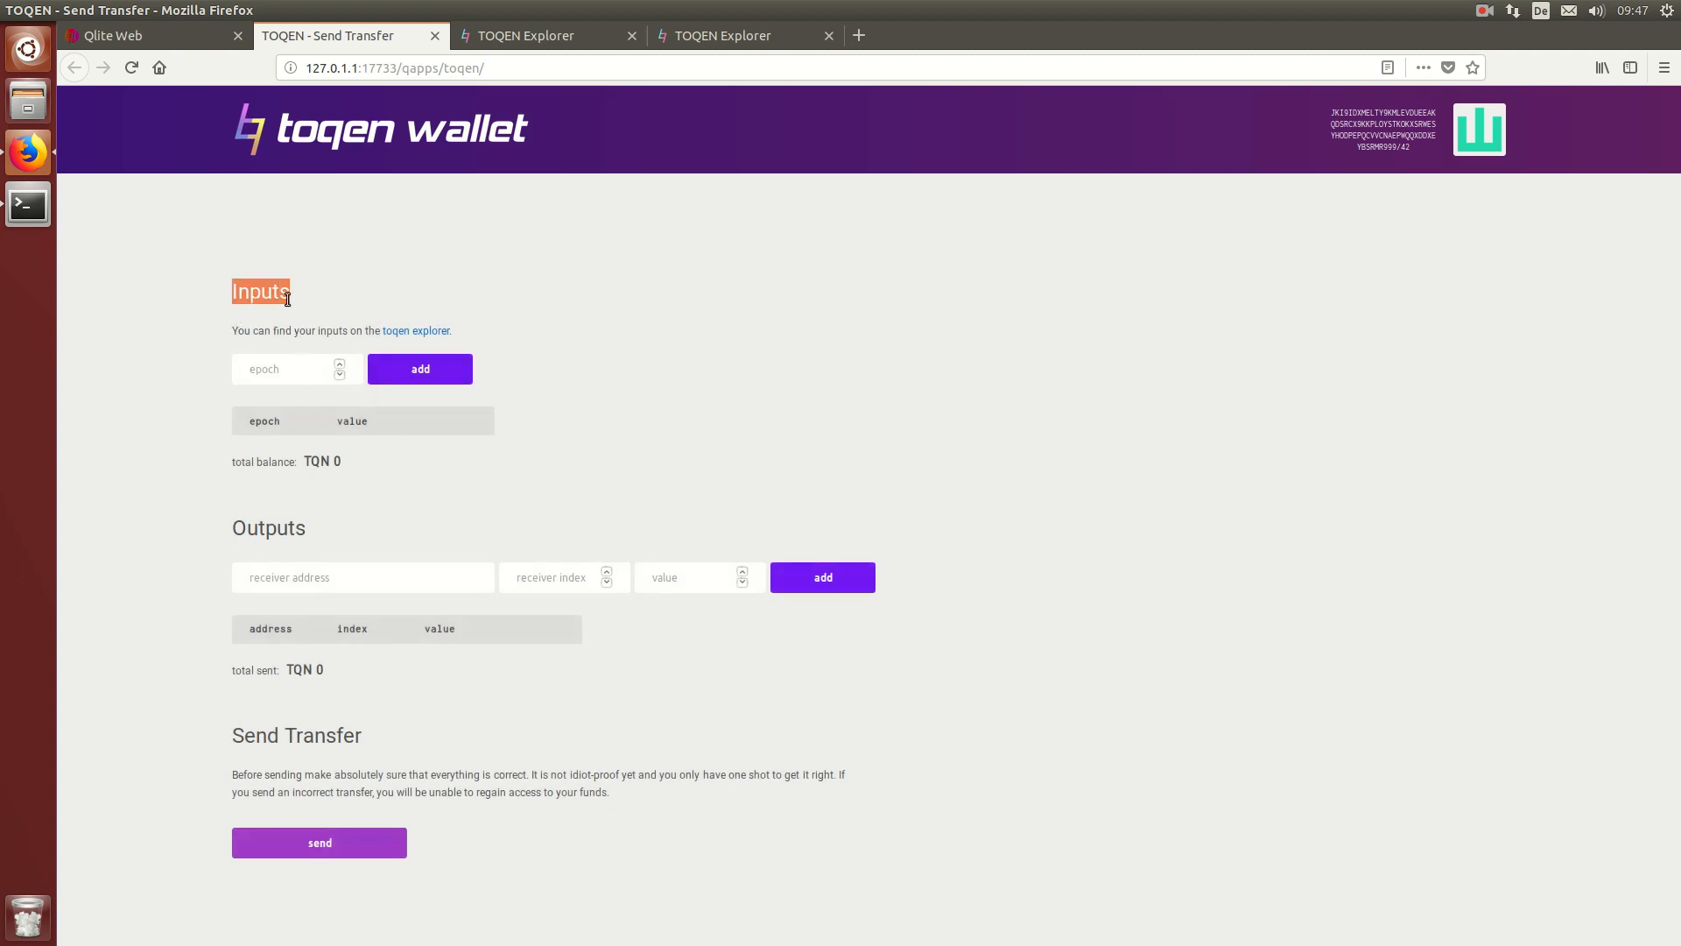
{"action": "left_click_drag", "start_coordinate": [311, 525], "coordinate": [230, 529]}
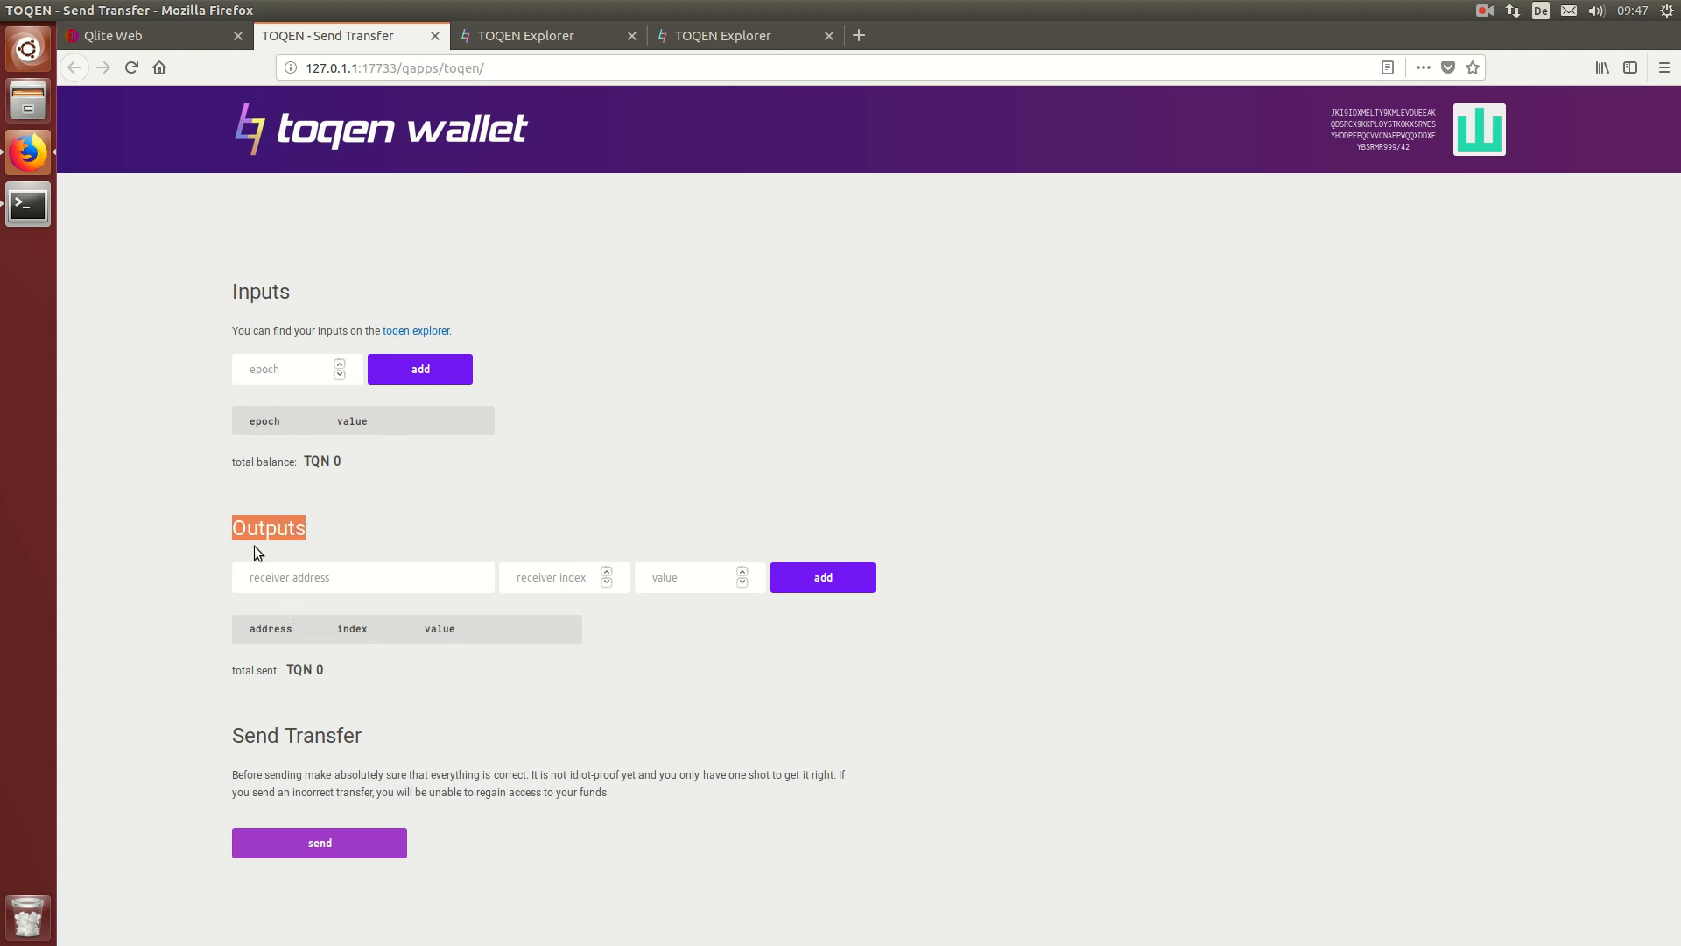
{"action": "left_click_drag", "start_coordinate": [249, 296], "coordinate": [313, 288]}
{"action": "left_click", "coordinate": [339, 288]}
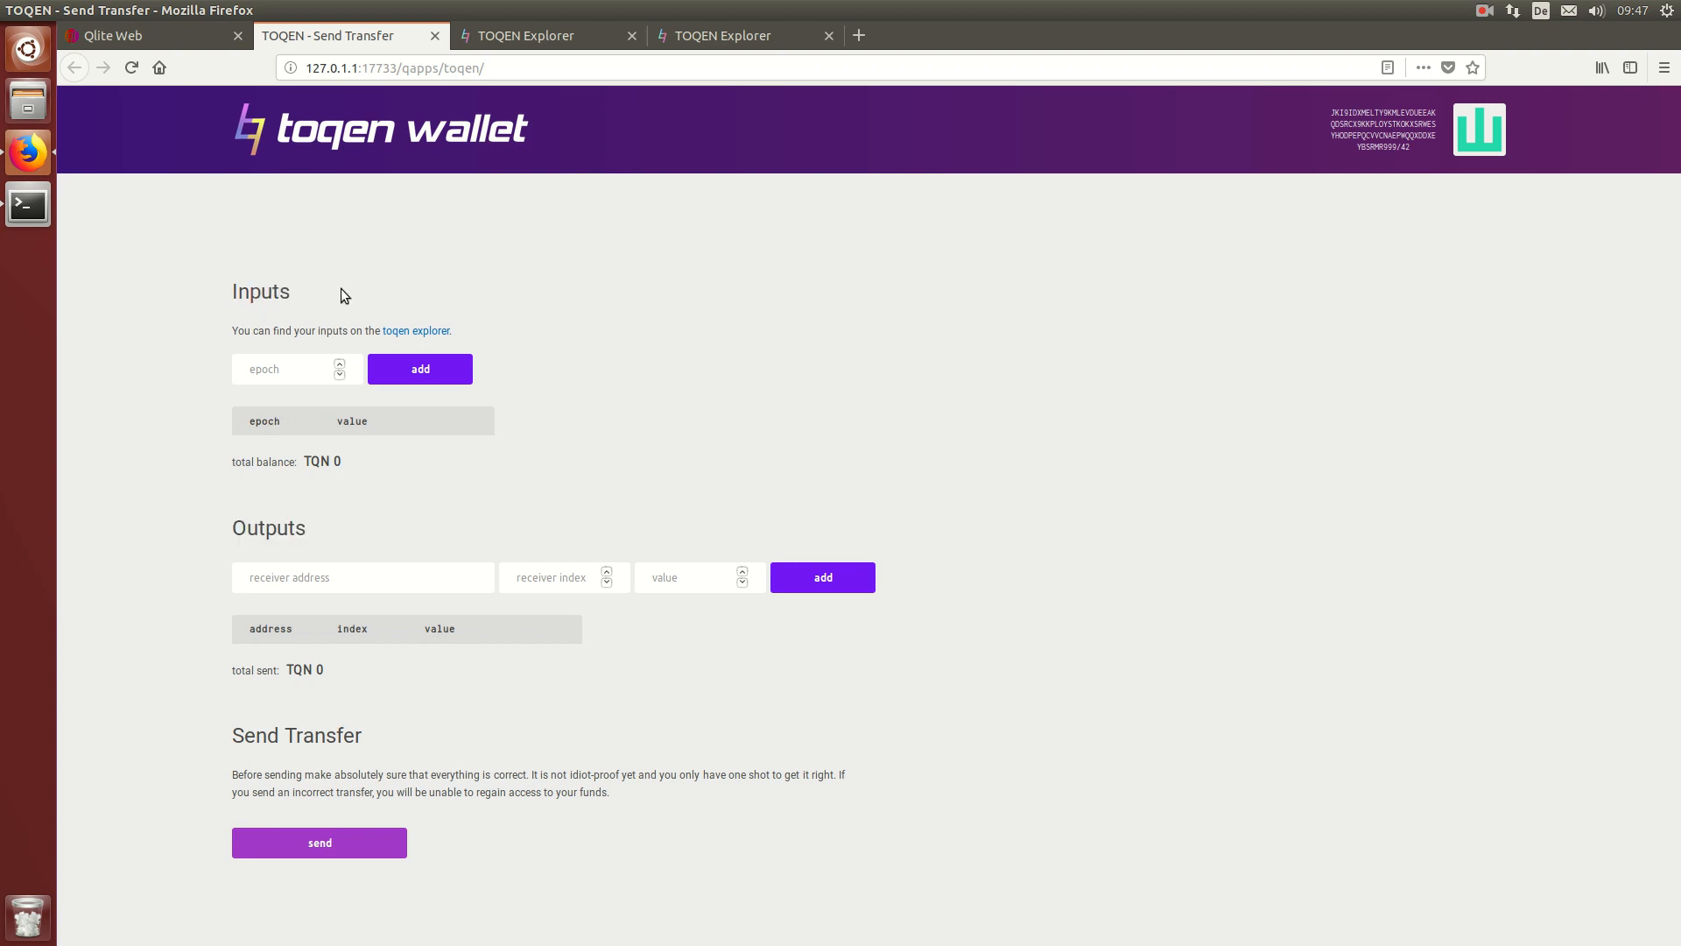
Step: Open the explorer from the Inputs link and copy epoch 11386 of the 40 TQN transfer
{"action": "left_click", "coordinate": [407, 333]}
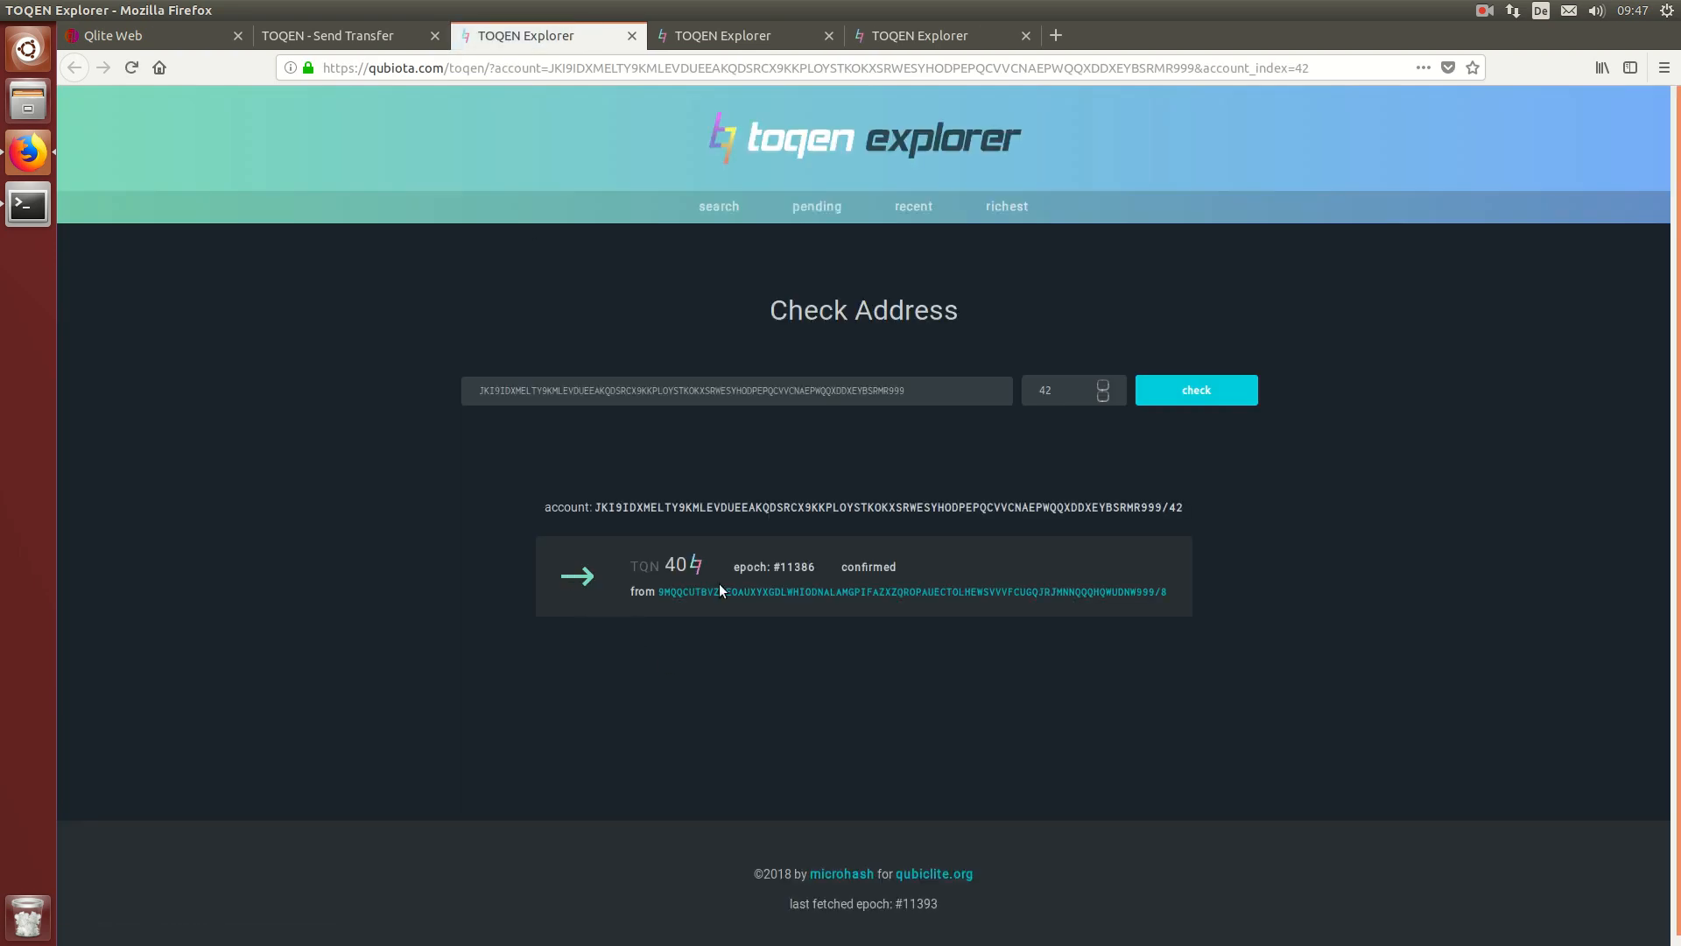
{"action": "double_click", "coordinate": [811, 567]}
{"action": "key", "text": "ctrl+c"}
{"action": "left_click", "coordinate": [783, 567]}
{"action": "left_click_drag", "start_coordinate": [783, 566], "coordinate": [810, 568]}
Step: Paste epoch 11386 into the Inputs field and add it as the 40 TQN input
{"action": "left_click", "coordinate": [339, 44]}
{"action": "left_click", "coordinate": [262, 369]}
{"action": "key", "text": "ctrl+v"}
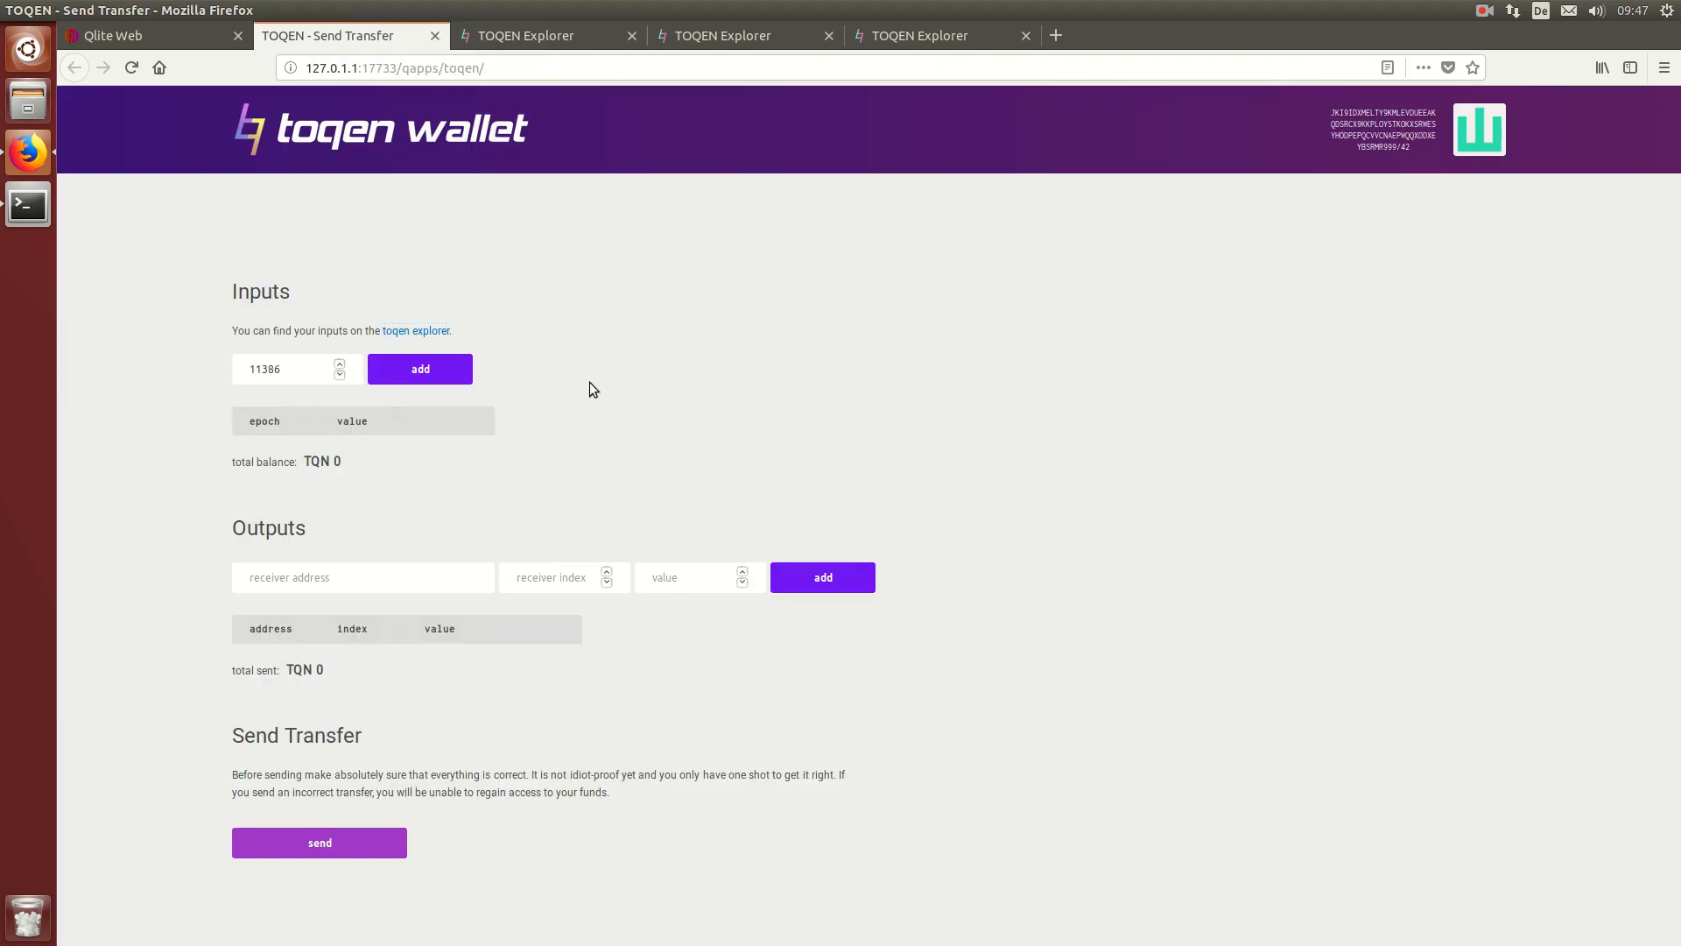
{"action": "left_click", "coordinate": [441, 379]}
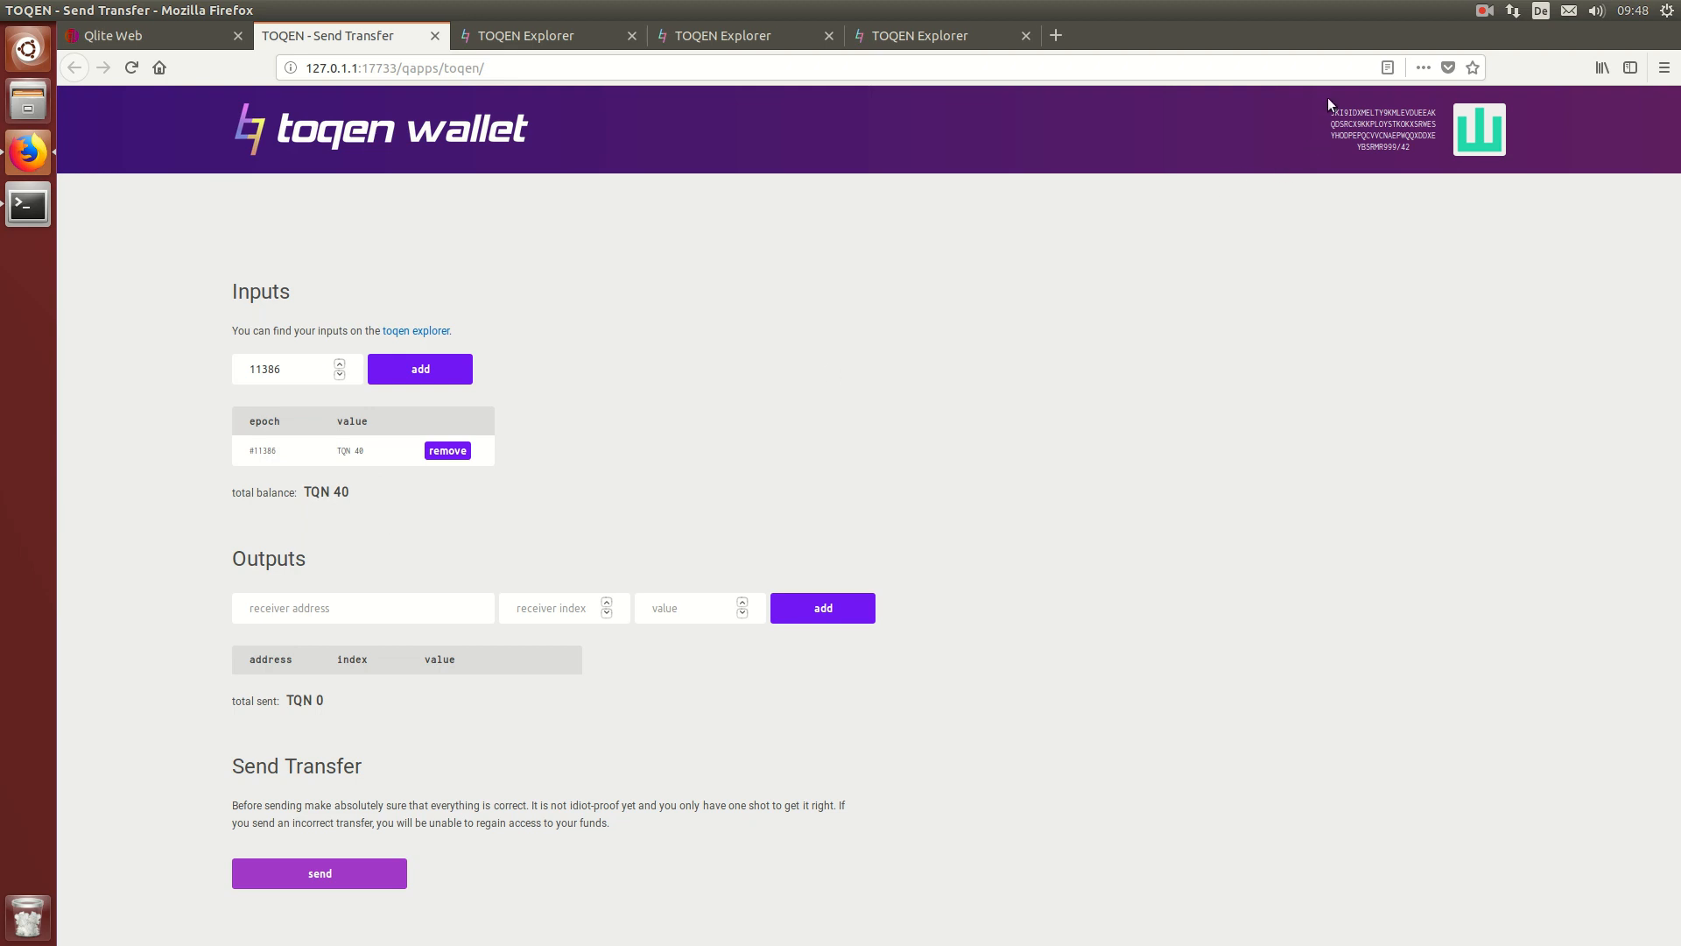
Step: Add a 20 TQN output to the wallet's own address at index 21
{"action": "left_click_drag", "start_coordinate": [1329, 108], "coordinate": [1397, 145]}
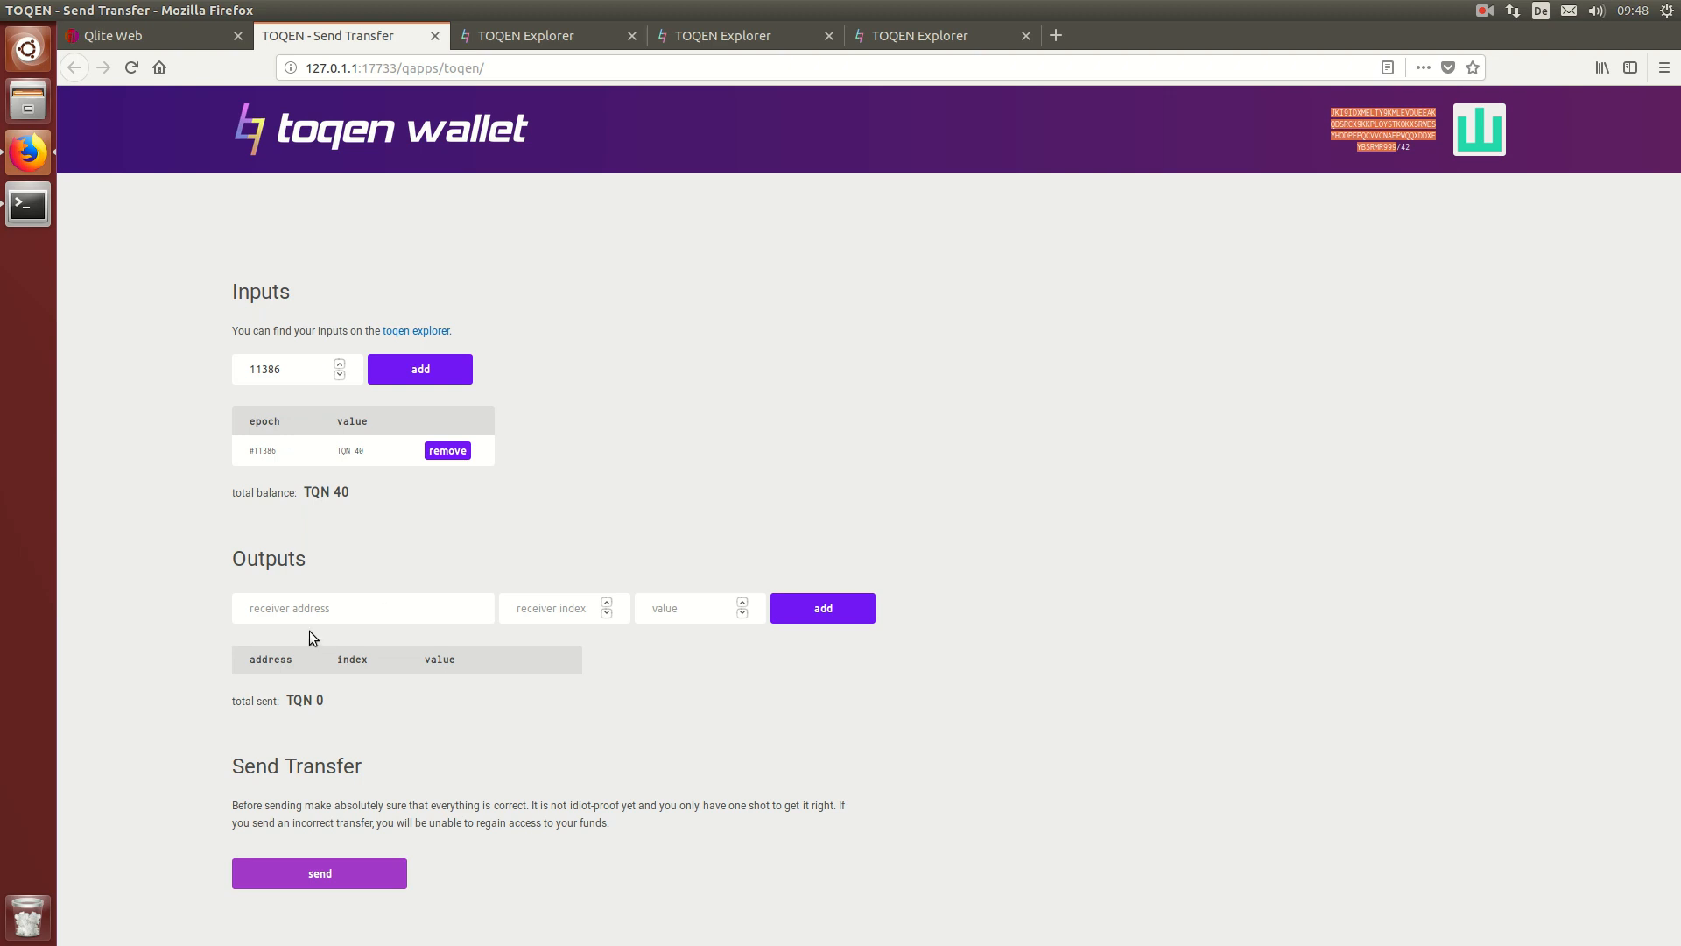
{"action": "left_click", "coordinate": [364, 608]}
{"action": "type", "text": "JKI9IDXMELTY9KMLEVDUEEAKQDSRCX9KKPLOYSTKOKXSRWESYHODPEPQCVVCNAEPWQQXDDXEYBSRMR999"}
{"action": "key", "text": "Tab"}
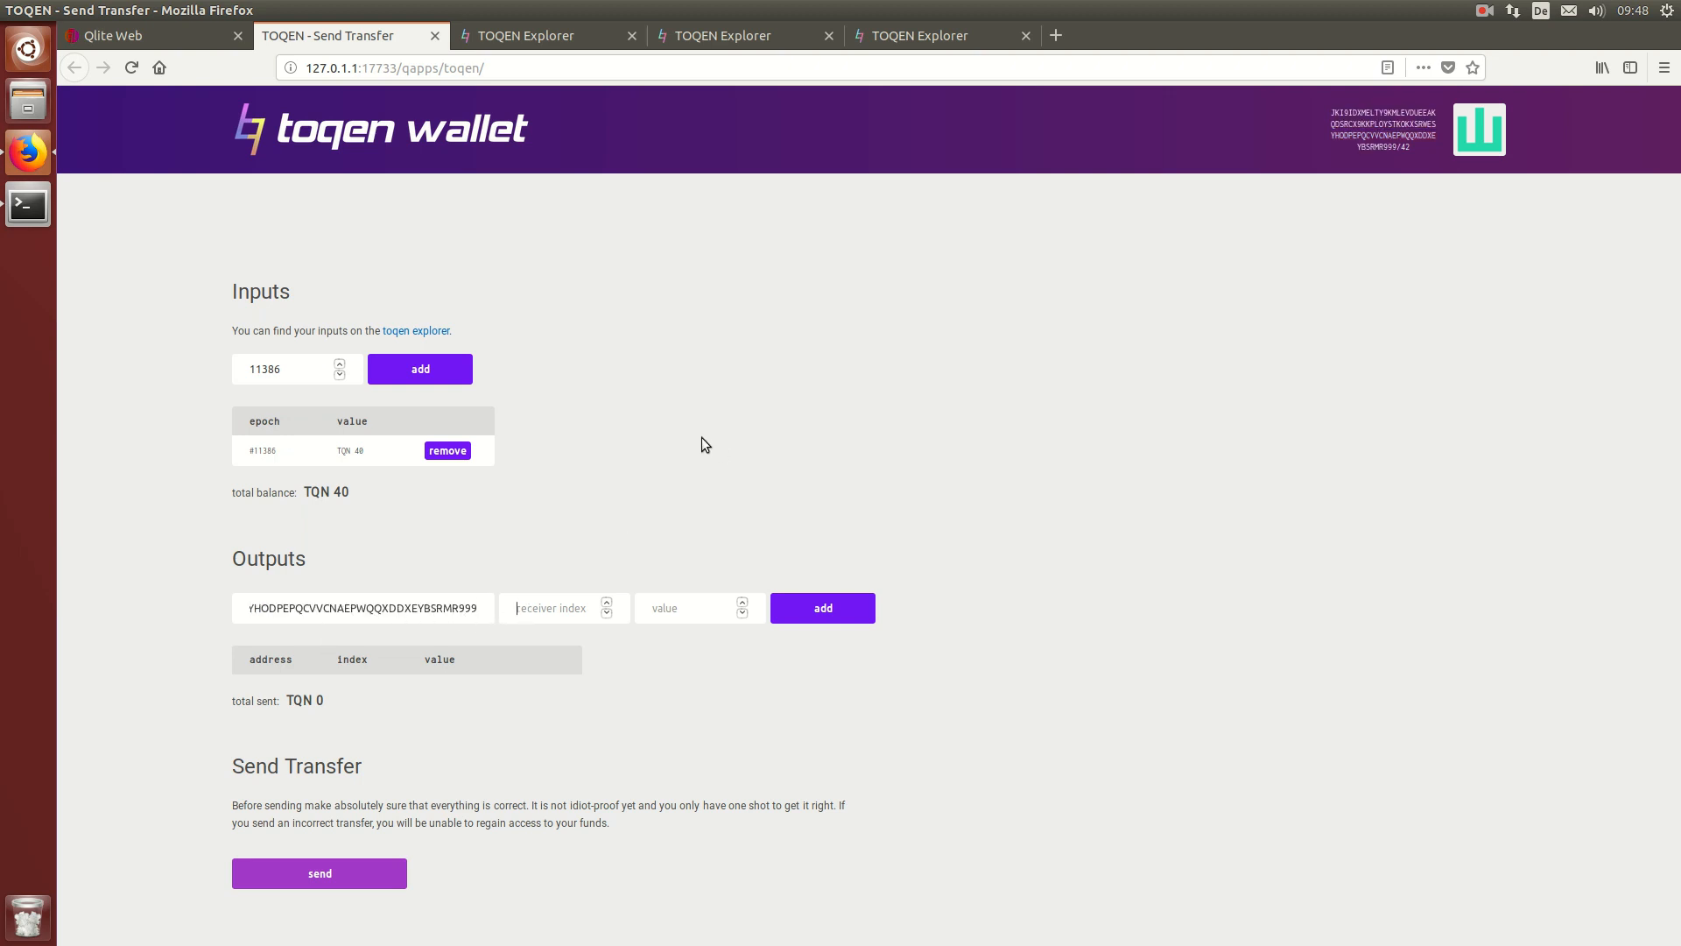
{"action": "type", "text": "21"}
{"action": "left_click", "coordinate": [676, 606]}
{"action": "type", "text": "20"}
{"action": "left_click", "coordinate": [842, 619]}
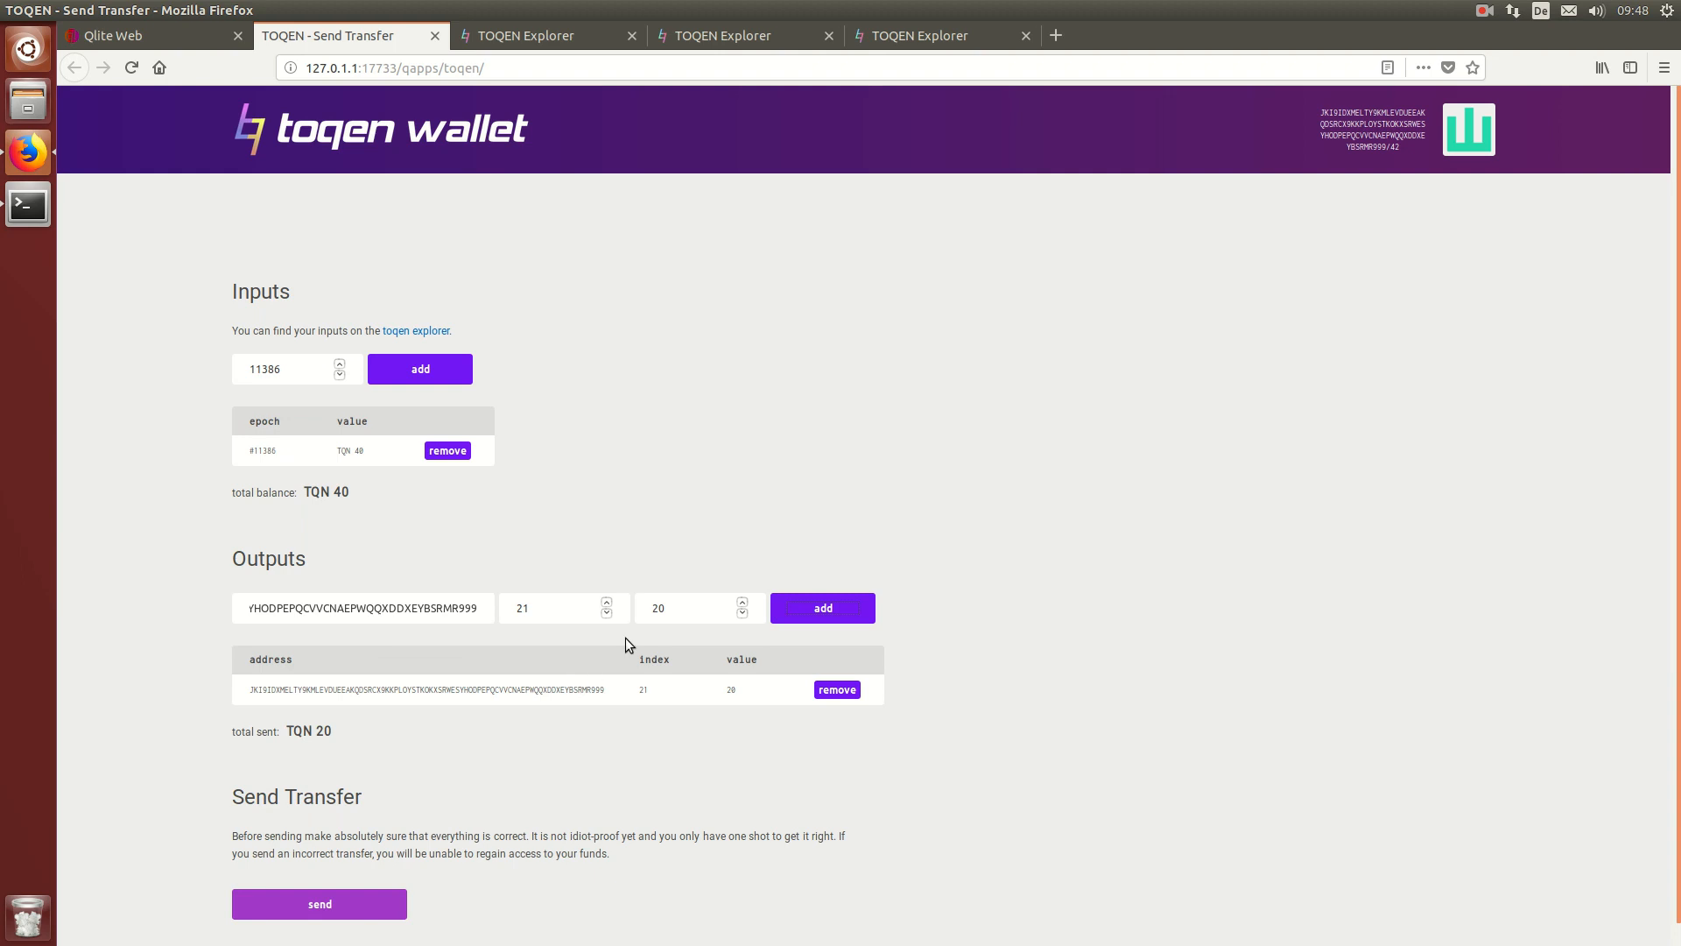
Step: Add two more 10 TQN outputs to indexes 22 and 23
{"action": "left_click_drag", "start_coordinate": [653, 613], "coordinate": [659, 610]}
{"action": "type", "text": "1"}
{"action": "left_click_drag", "start_coordinate": [532, 610], "coordinate": [532, 613]}
{"action": "type", "text": "2"}
{"action": "left_click", "coordinate": [792, 618]}
{"action": "type", "text": "3"}
{"action": "left_click", "coordinate": [796, 613]}
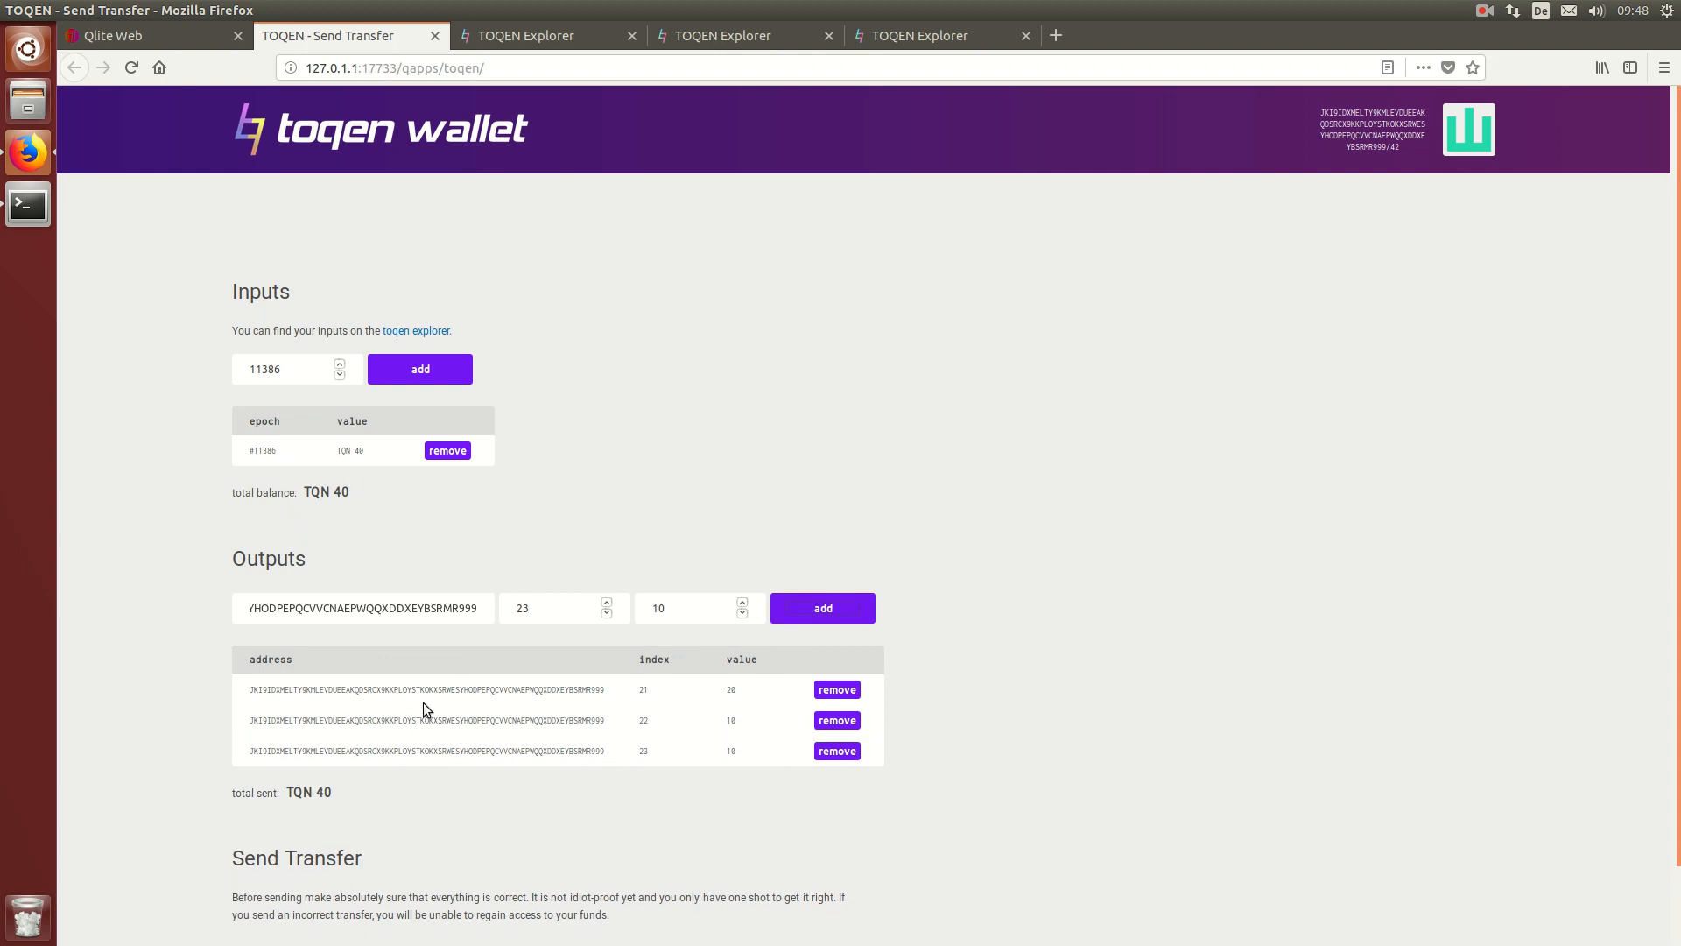
Step: Submit the three-output transfer of 20, 10 and 10 TQN to indexes 21–23
{"action": "scroll", "coordinate": [411, 674], "scroll_direction": "down", "scroll_amount": 1}
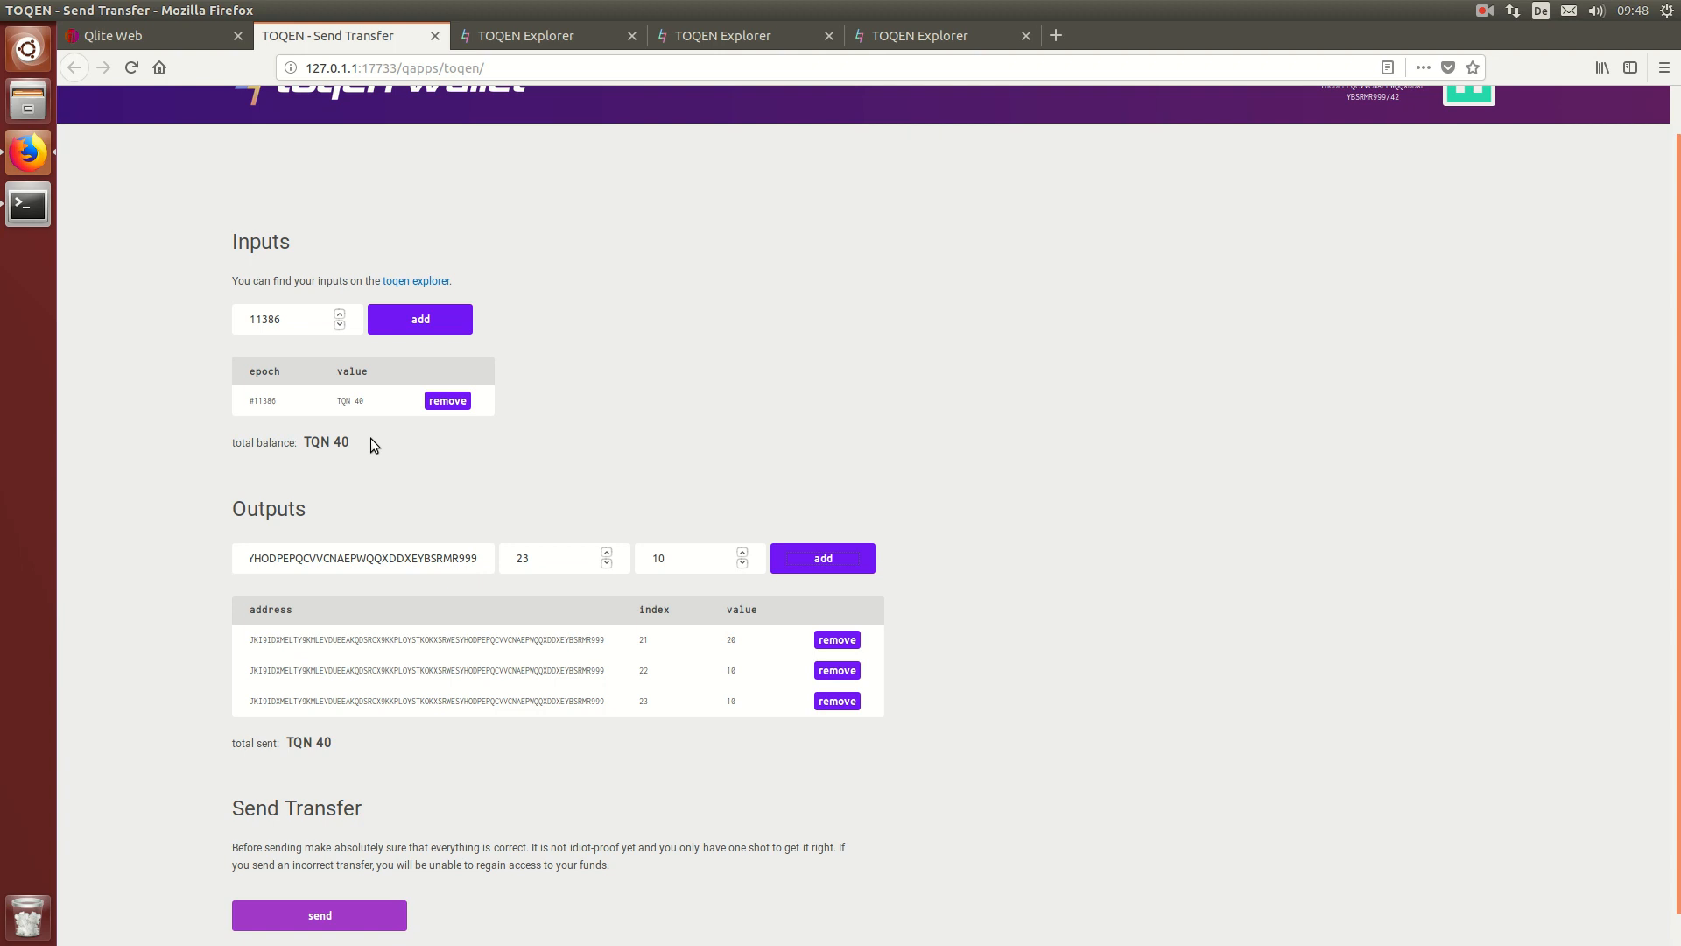
{"action": "scroll", "coordinate": [423, 581], "scroll_direction": "down", "scroll_amount": 1}
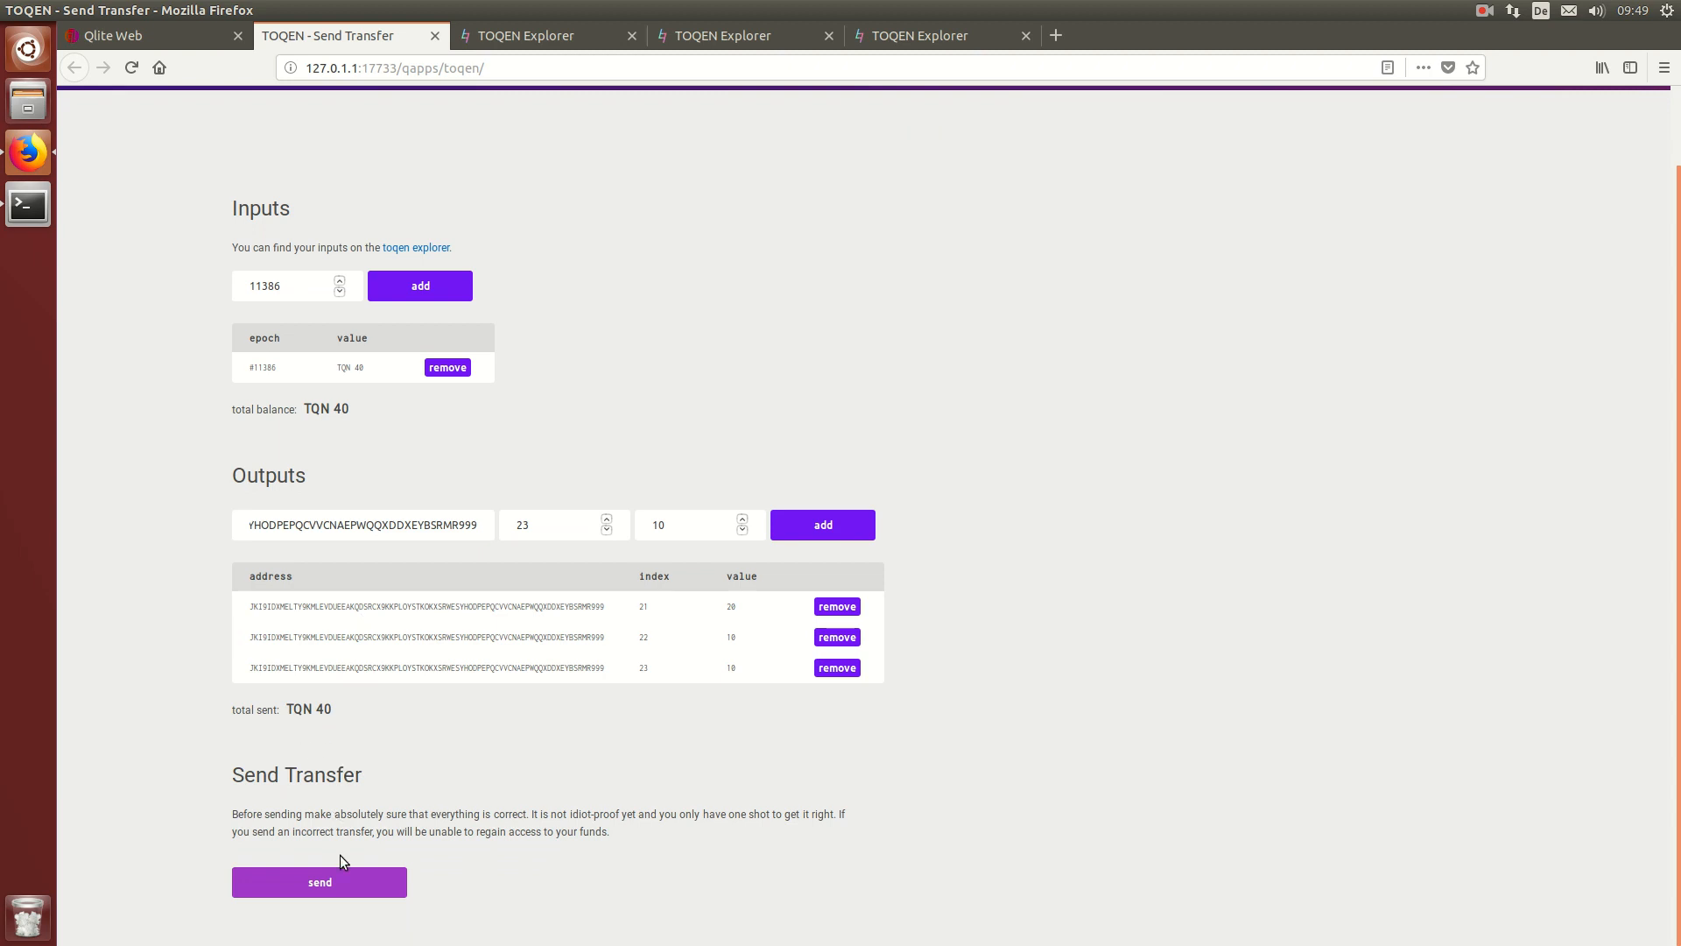
{"action": "left_click", "coordinate": [301, 880]}
Step: Review the three pending transfers, then open index 21's account with 20 TQN confirmed in epoch #11401
{"action": "left_click", "coordinate": [546, 39]}
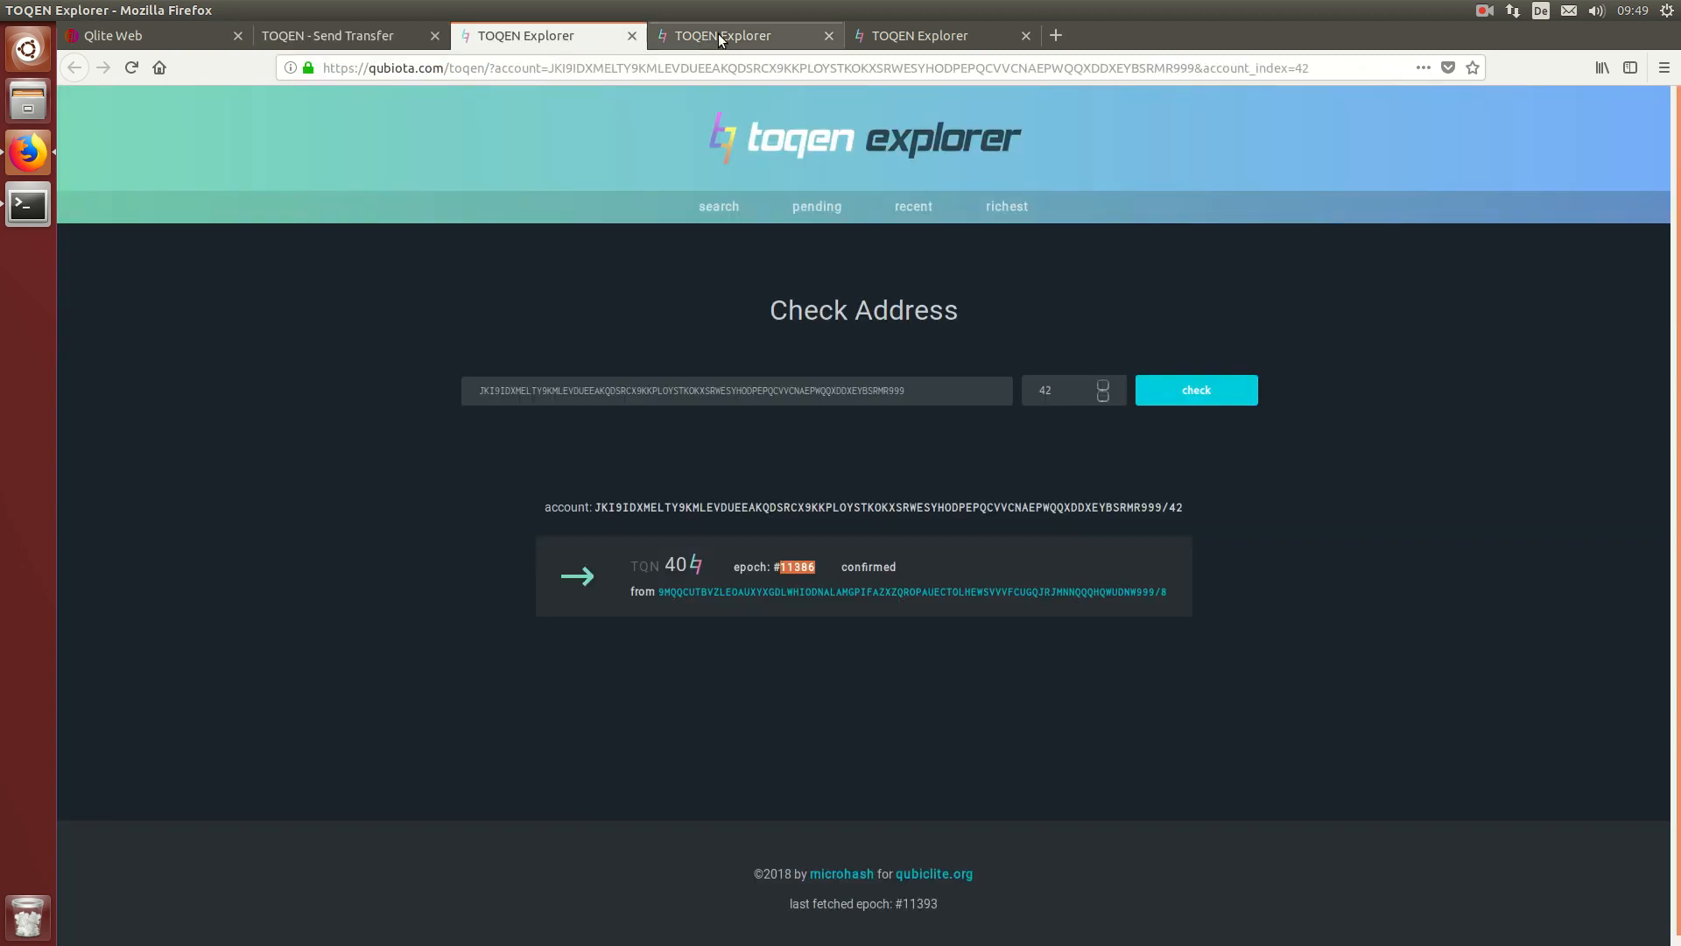
{"action": "left_click", "coordinate": [819, 210]}
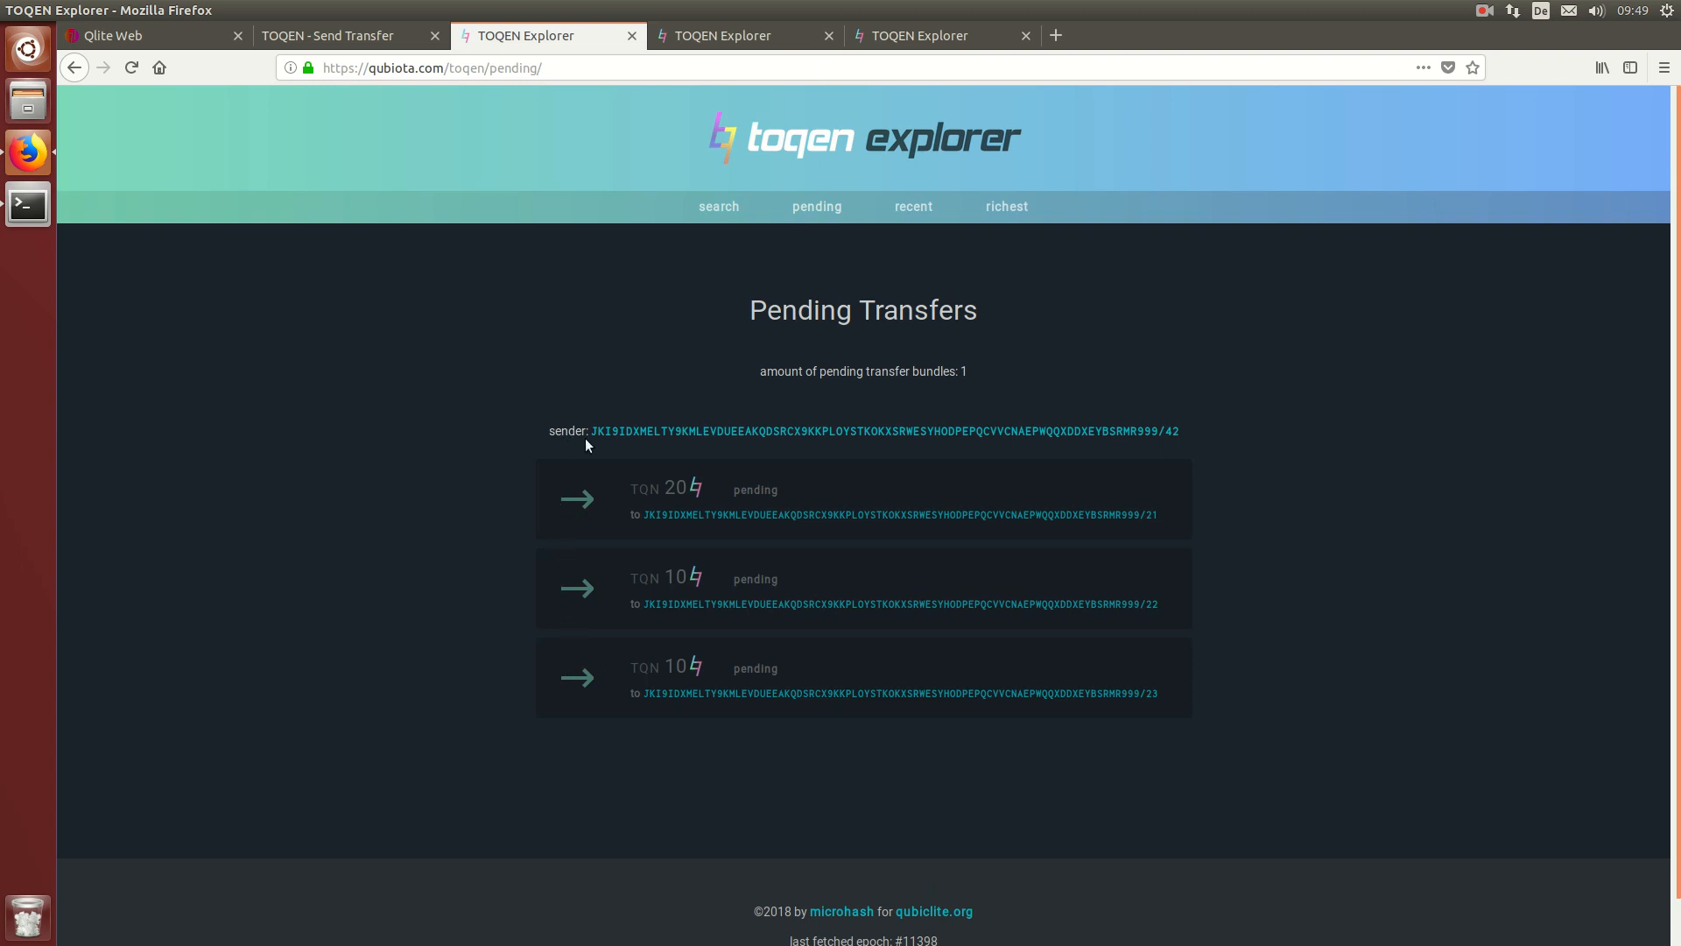
{"action": "left_click", "coordinate": [729, 520]}
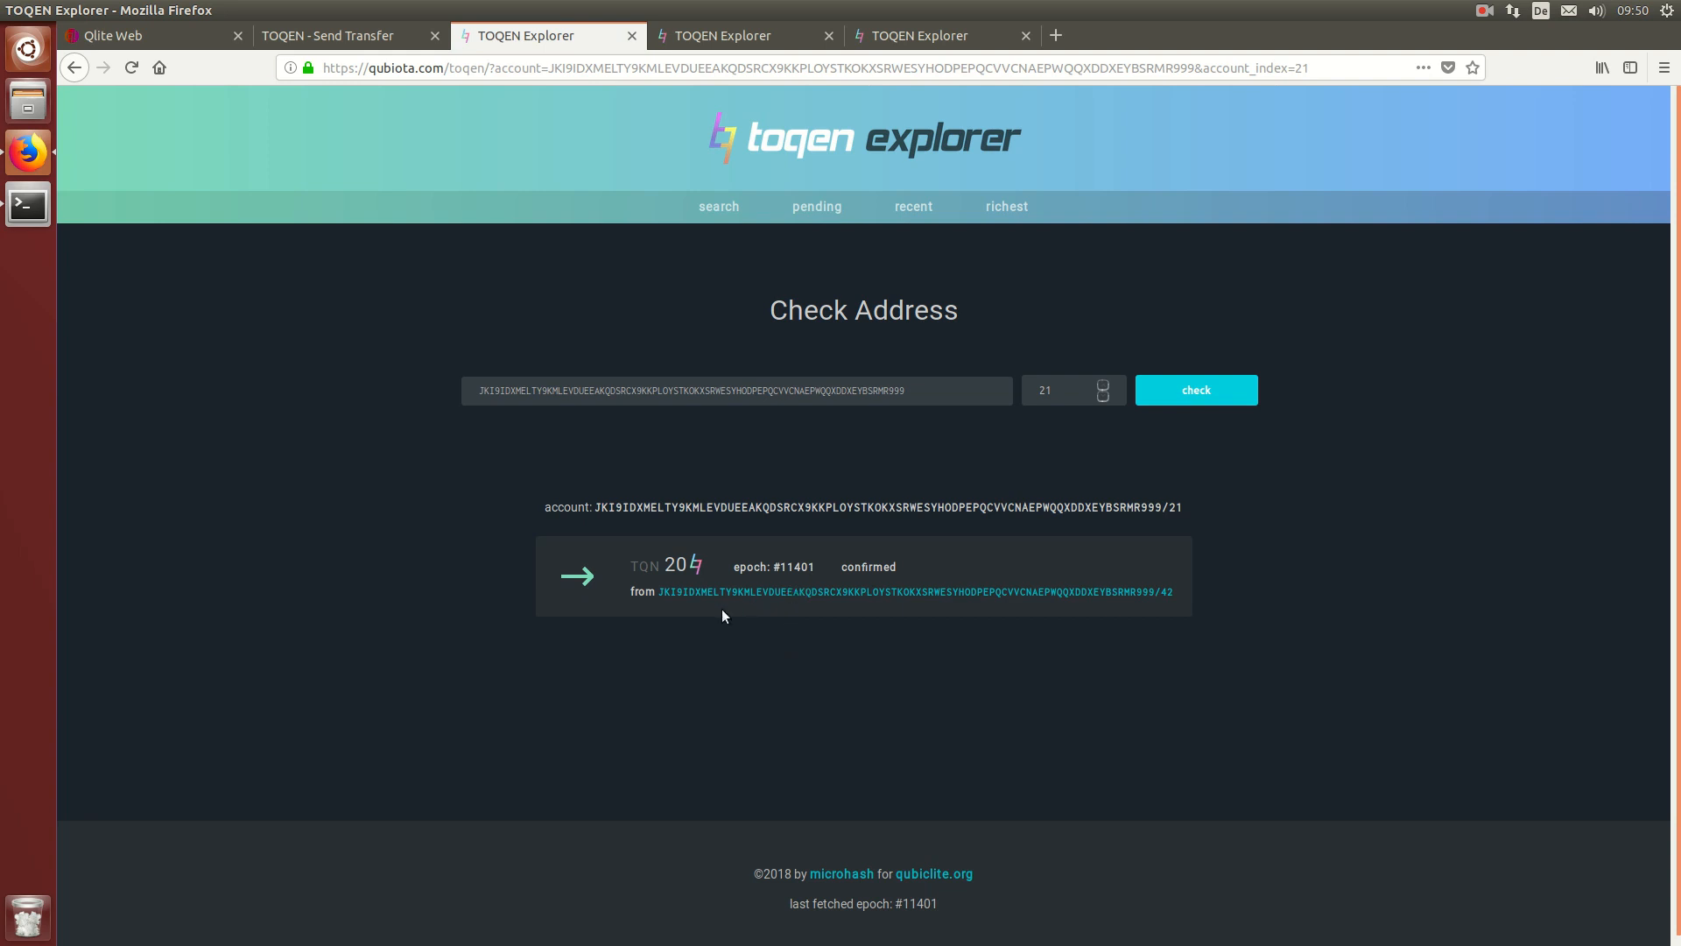
Step: Open index 42's account listing outgoing 20, 10 and 10 TQN confirmed in epoch #11401
{"action": "left_click", "coordinate": [664, 591]}
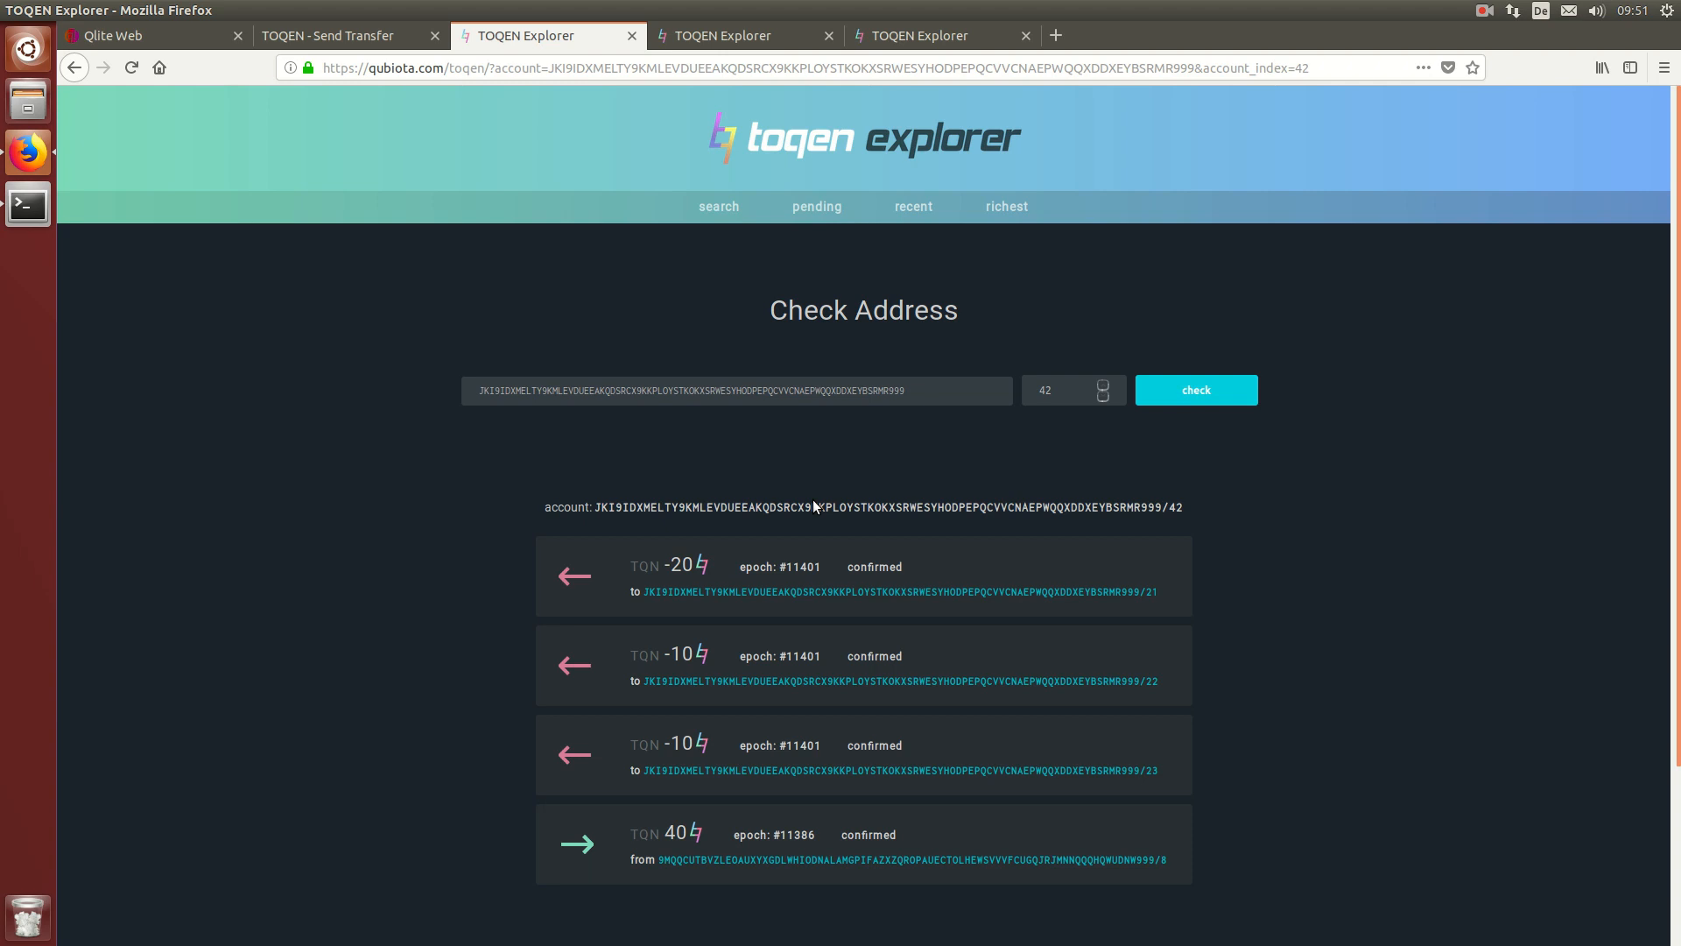
{"action": "left_click", "coordinate": [1484, 11]}
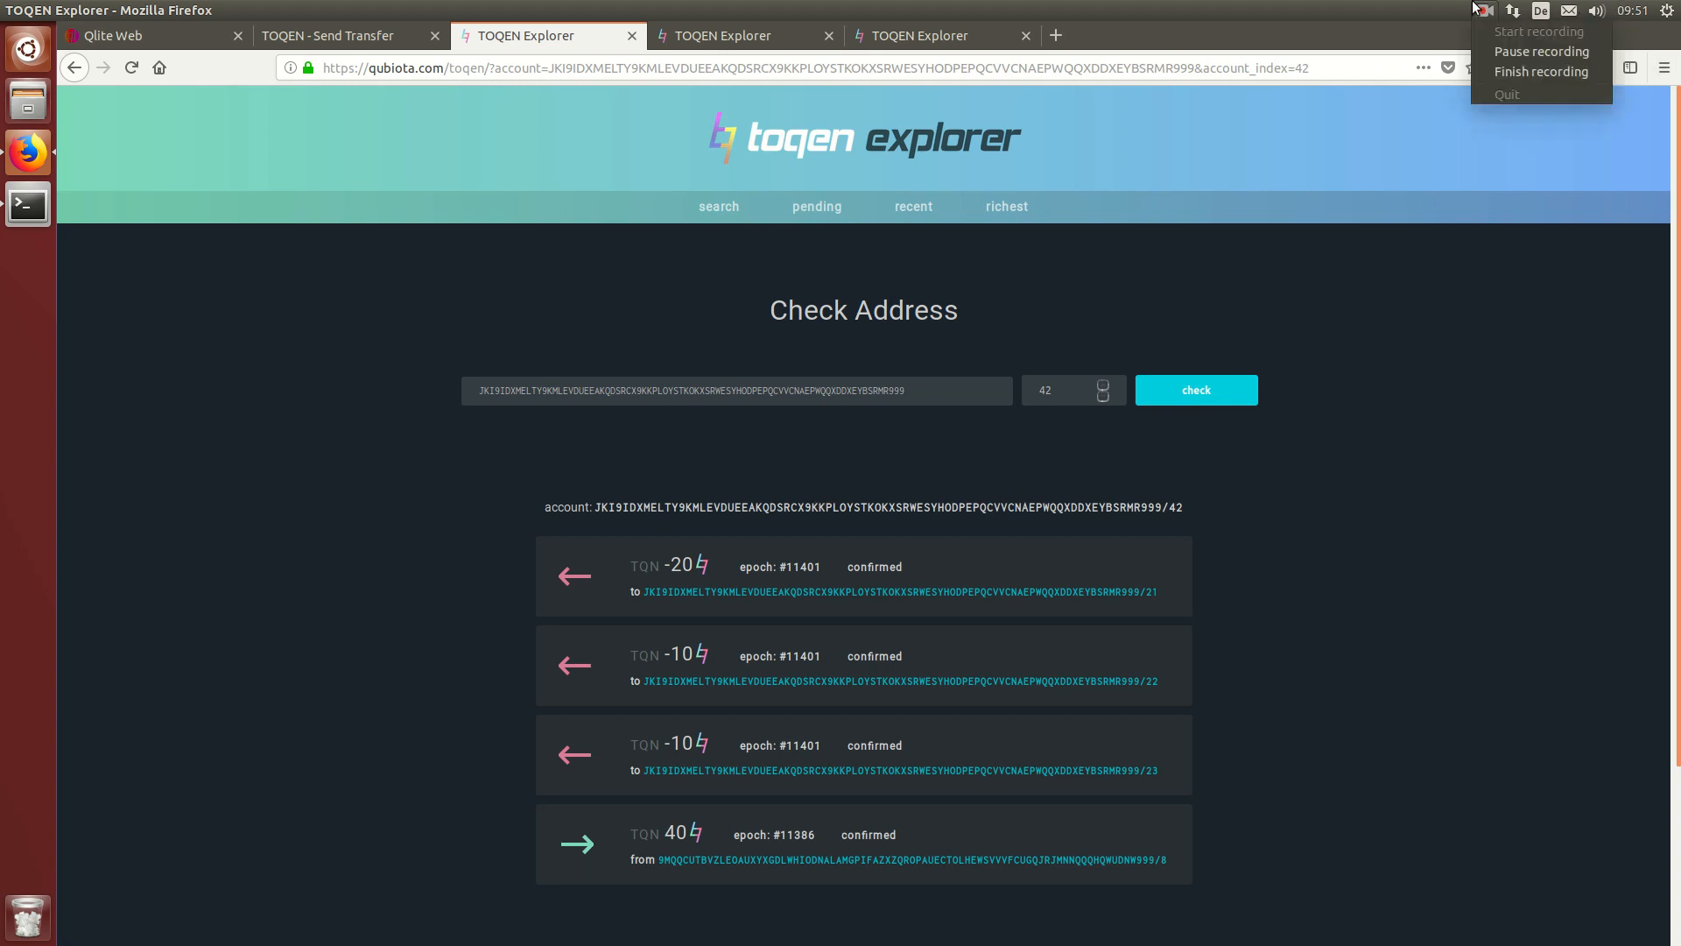